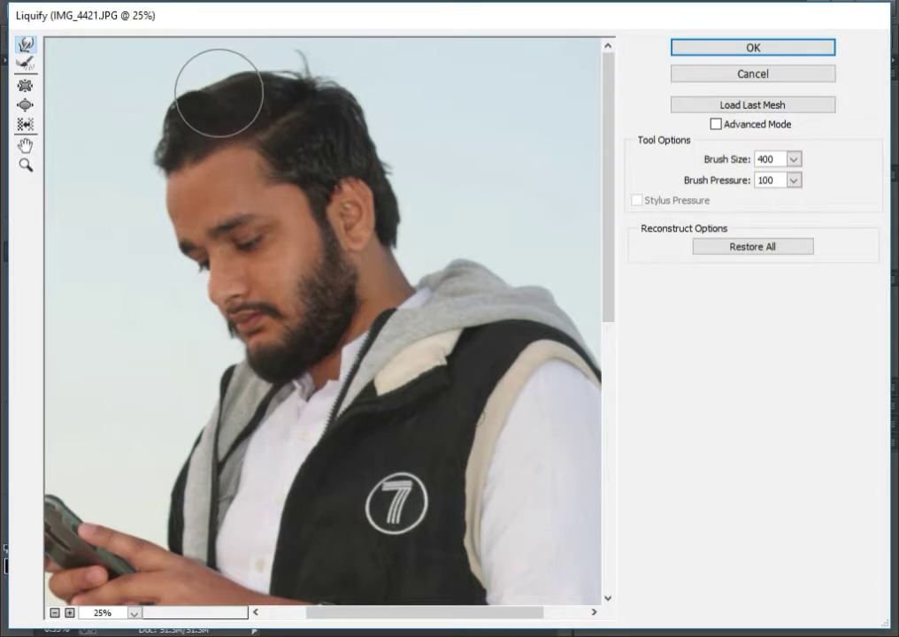
# - Push the front hairline and top of the hair outward with Liquify's Forward Warp tool at brush size 300 or slightly larger, and apply it
pyautogui.press('[')
pyautogui.press('[')
pyautogui.press('[')
pyautogui.press(']')
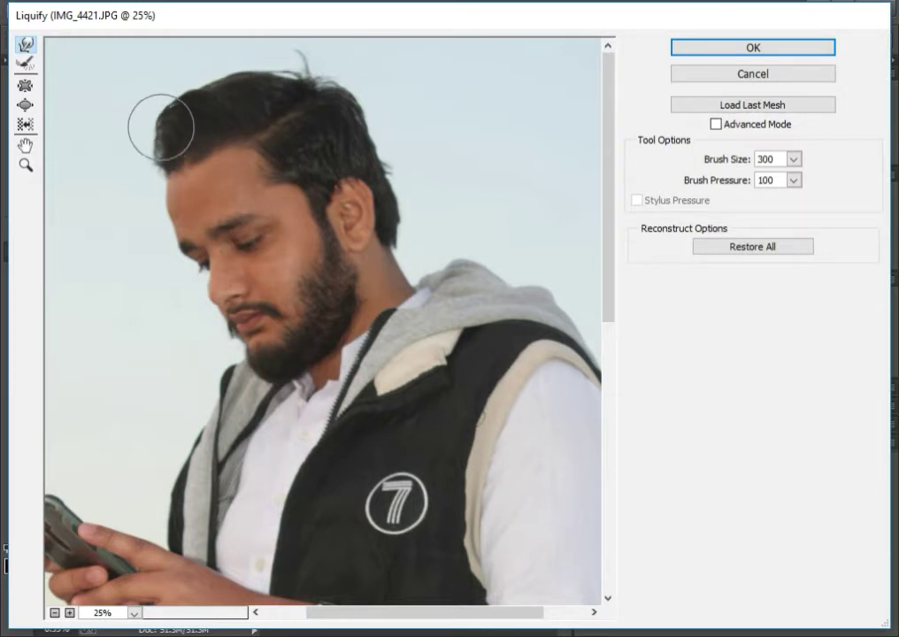
pyautogui.moveTo(162, 135)
pyautogui.mouseDown()
pyautogui.moveTo(132, 104)
pyautogui.moveTo(152, 90)
pyautogui.mouseUp()
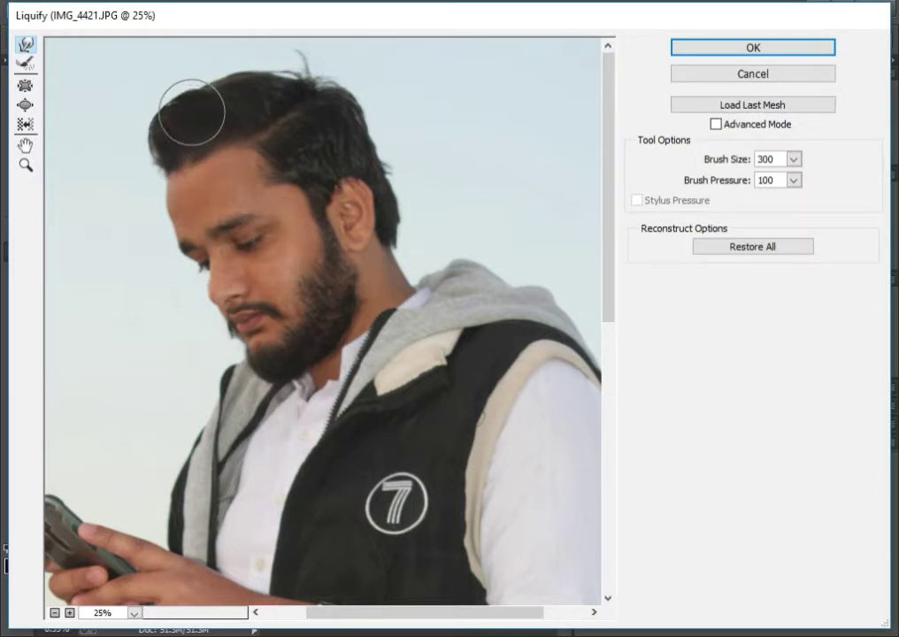
pyautogui.press(']')
pyautogui.moveTo(281, 91)
pyautogui.mouseDown()
pyautogui.moveTo(240, 102)
pyautogui.moveTo(226, 88)
pyautogui.moveTo(205, 91)
pyautogui.moveTo(265, 80)
pyautogui.moveTo(264, 69)
pyautogui.moveTo(242, 73)
pyautogui.moveTo(298, 74)
pyautogui.moveTo(302, 63)
pyautogui.moveTo(214, 75)
pyautogui.moveTo(166, 105)
pyautogui.moveTo(237, 91)
pyautogui.mouseUp()
pyautogui.click(707, 49)
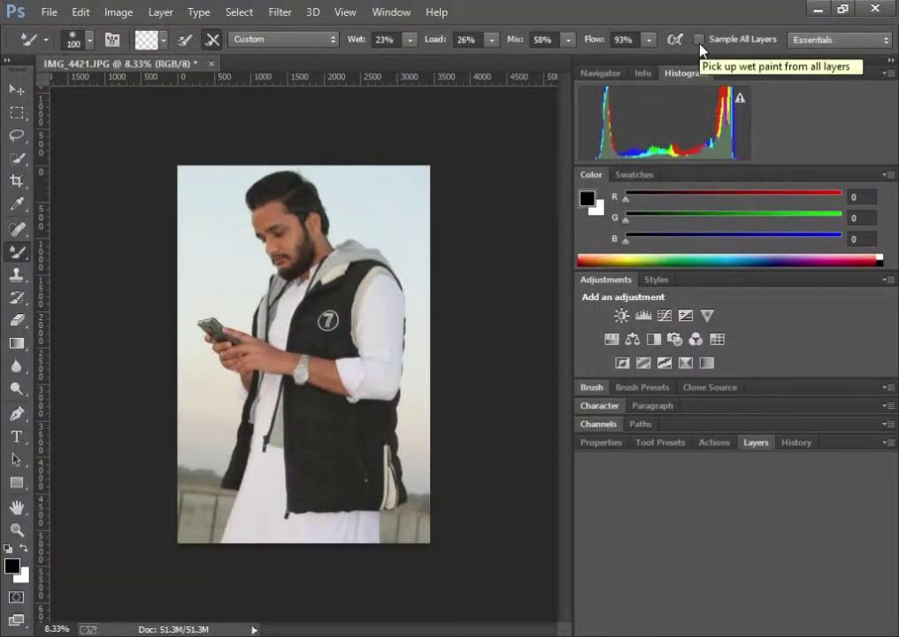
# - Reopen Liquify and warp the beard around the chin and along the jaw near the neck using brush size 300
pyautogui.hotkey('ctrl', 'shift', 'x')
pyautogui.hotkey('ctrl', '+')
pyautogui.hotkey('ctrl', '+')
pyautogui.hotkey('ctrl', '+')
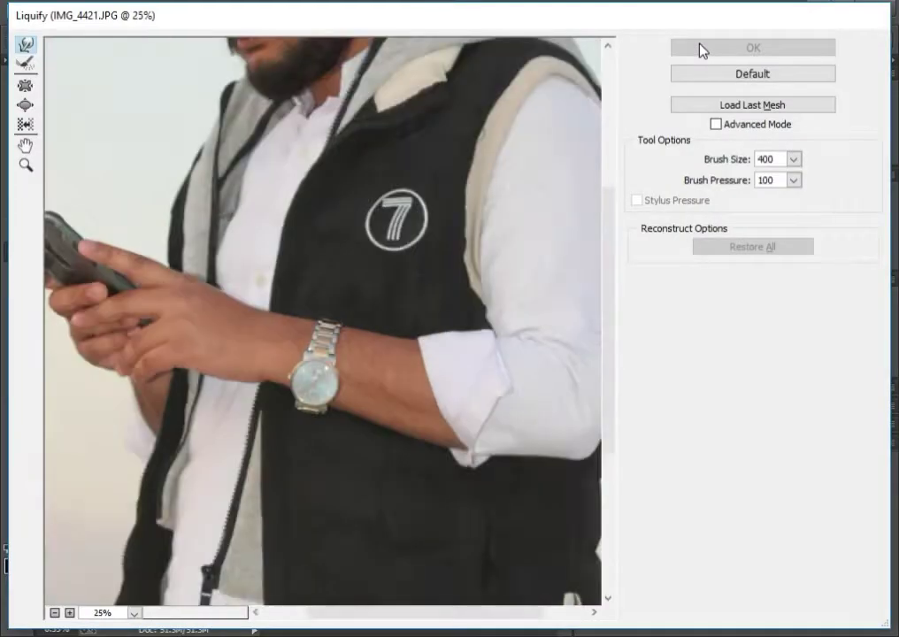
pyautogui.scroll(5, 391, 177)
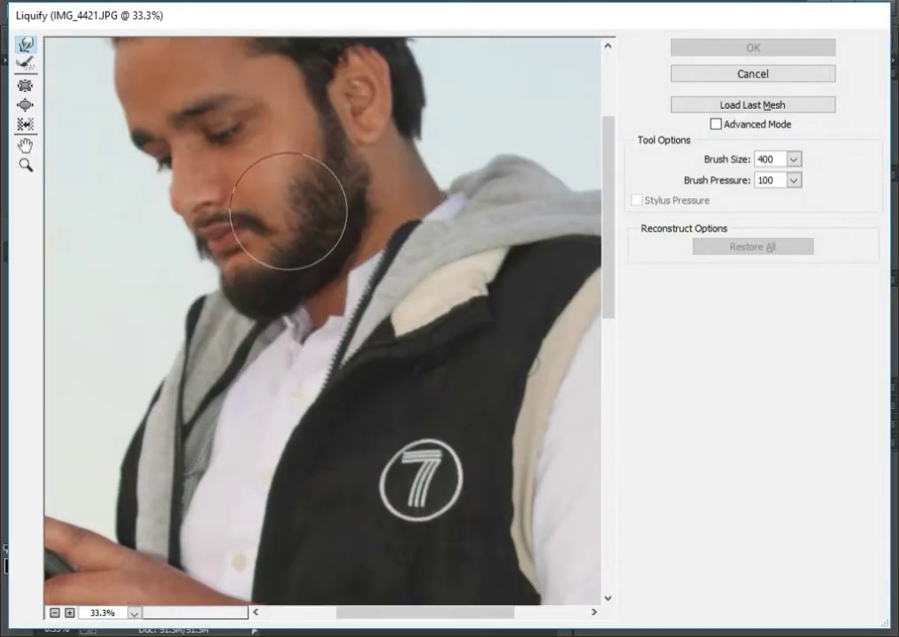
pyautogui.press('[')
pyautogui.press('[')
pyautogui.press('[')
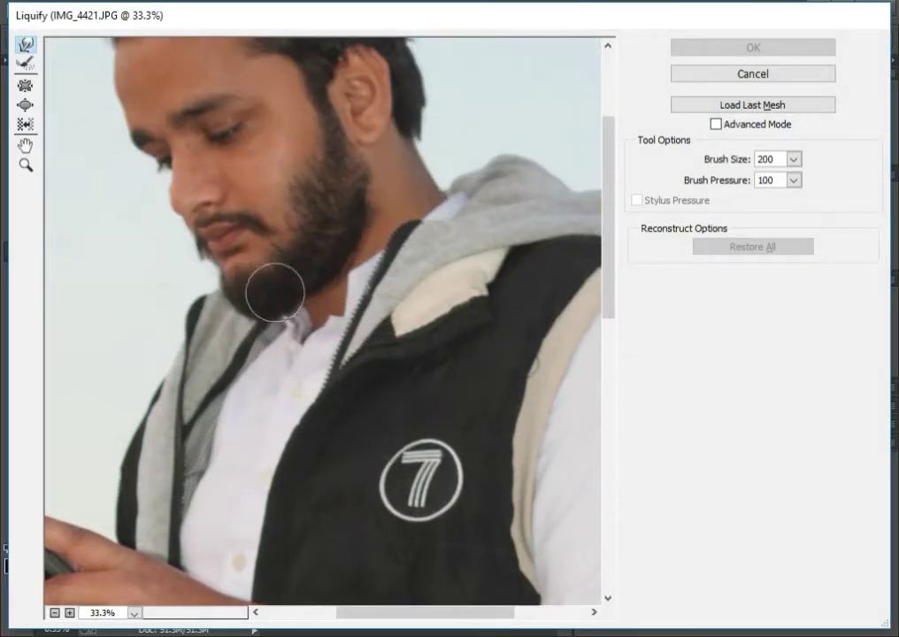
pyautogui.press(']')
pyautogui.moveTo(251, 294); pyautogui.dragTo(267, 271)
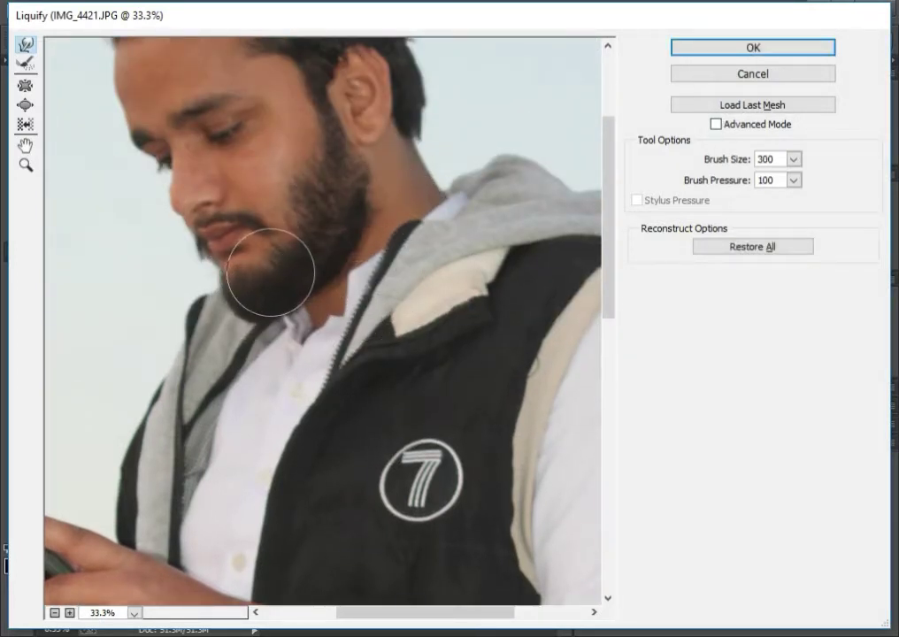
pyautogui.moveTo(321, 227)
pyautogui.mouseDown()
pyautogui.moveTo(317, 211)
pyautogui.moveTo(372, 197)
pyautogui.mouseUp()
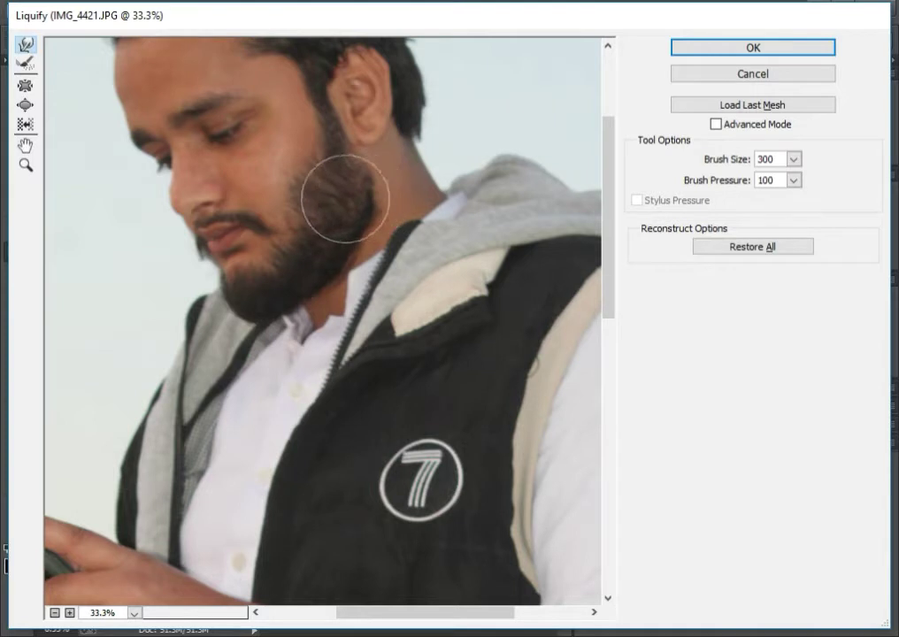
# - Refine the lower edge of the beard beside the neck with Liquify brush sizes between 175 and 250, and apply the warp
pyautogui.press('[')
pyautogui.press('[')
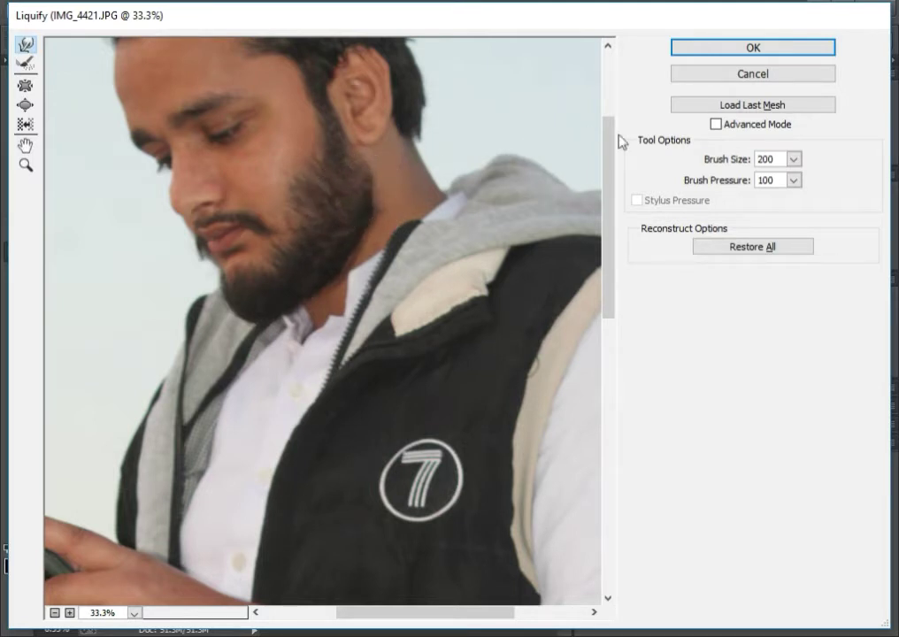
pyautogui.press(']')
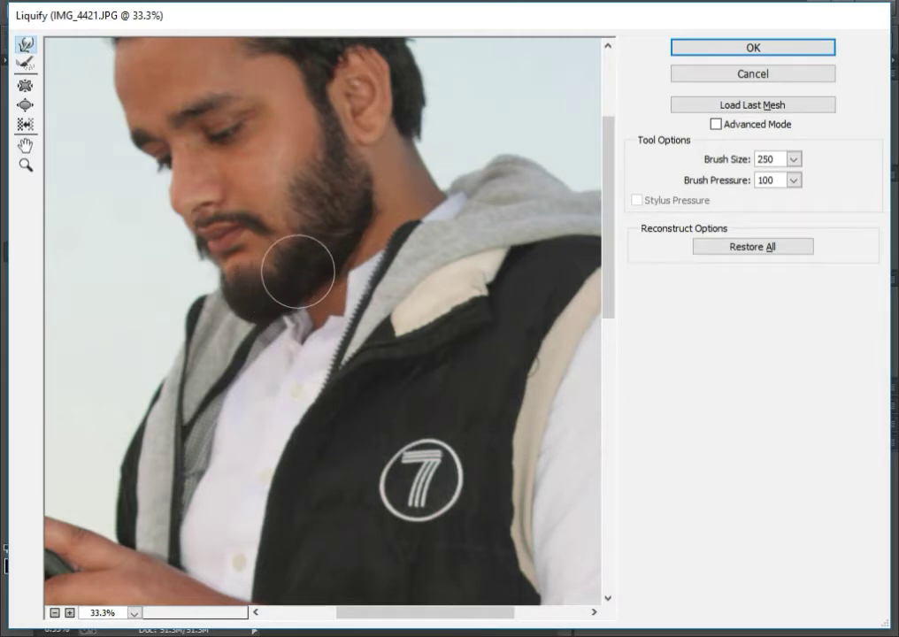
pyautogui.press('[')
pyautogui.press('[')
pyautogui.press('[')
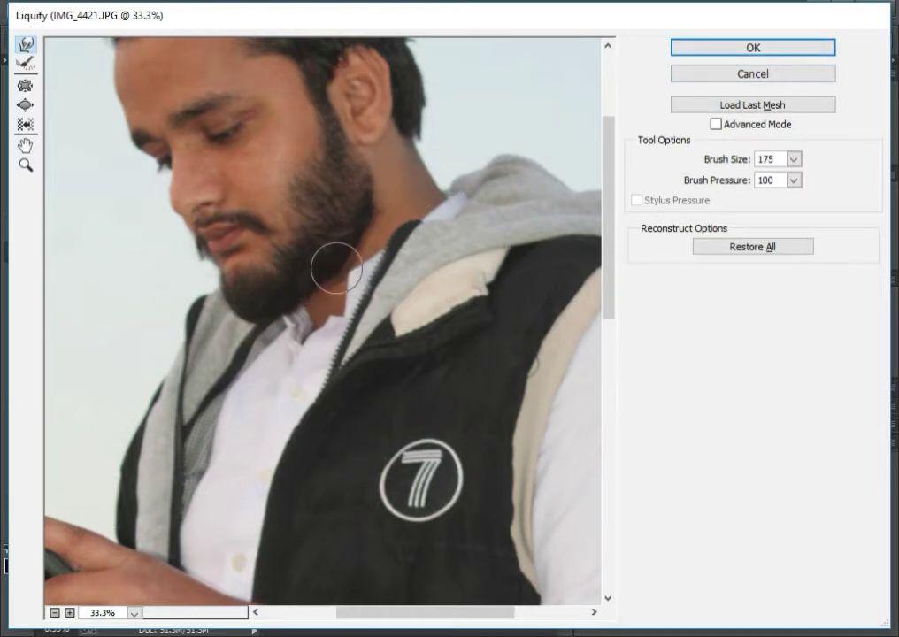
pyautogui.press(']')
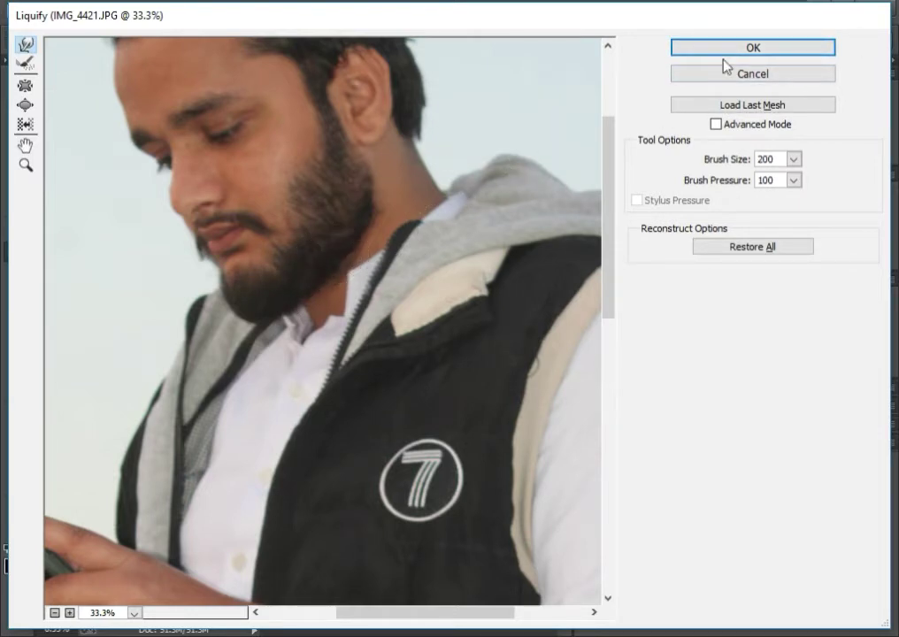
pyautogui.click(753, 50)
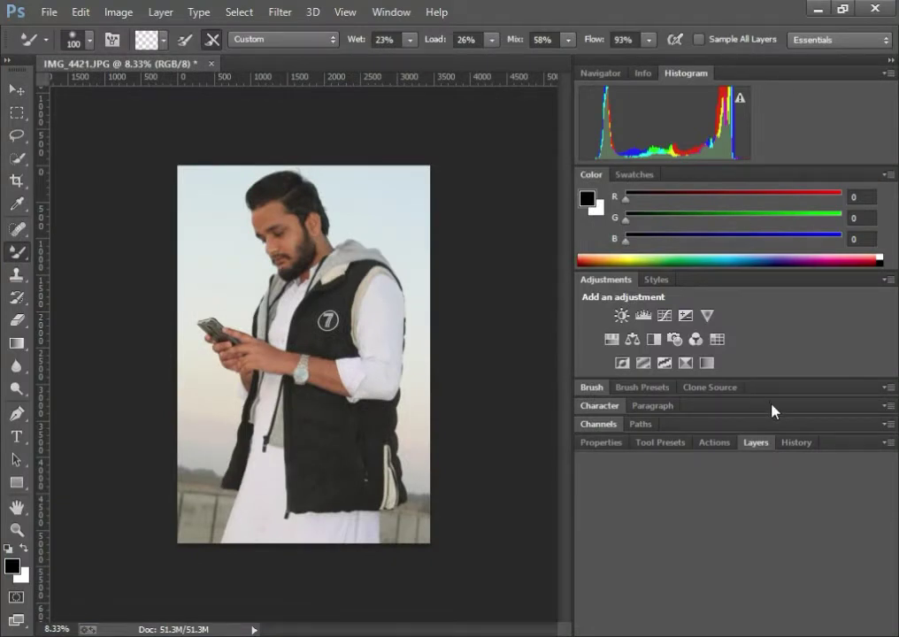
# - Duplicate the Background layer and activate the Mixer Brush Tool
pyautogui.click(756, 442)
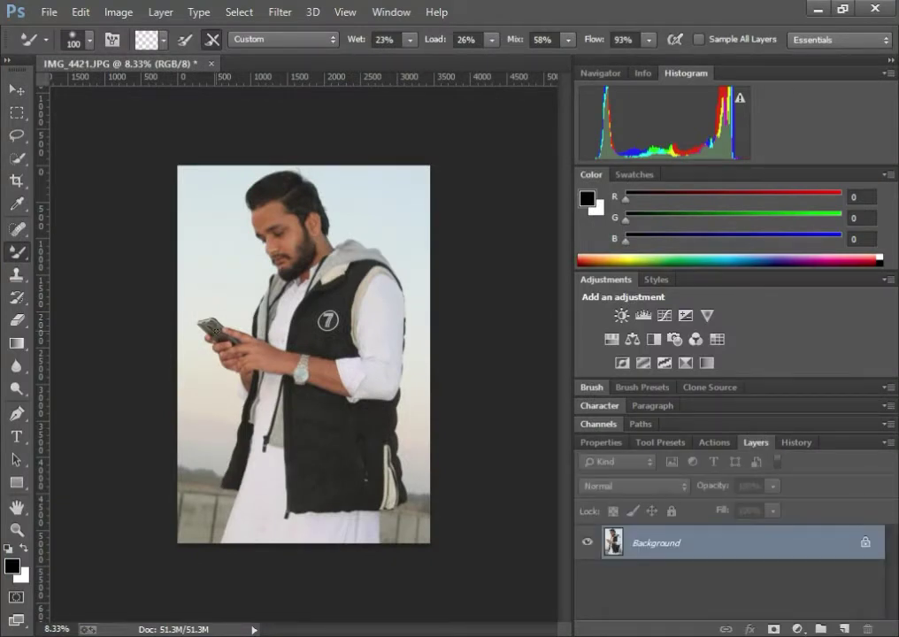
pyautogui.hotkey('ctrl', 'j')
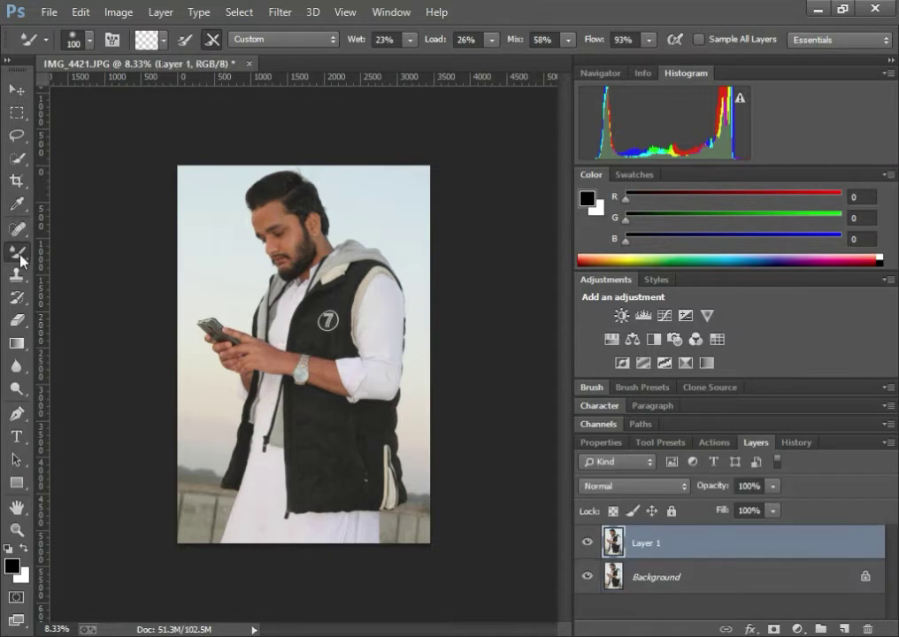
pyautogui.rightClick(16, 251)
pyautogui.click(89, 275)
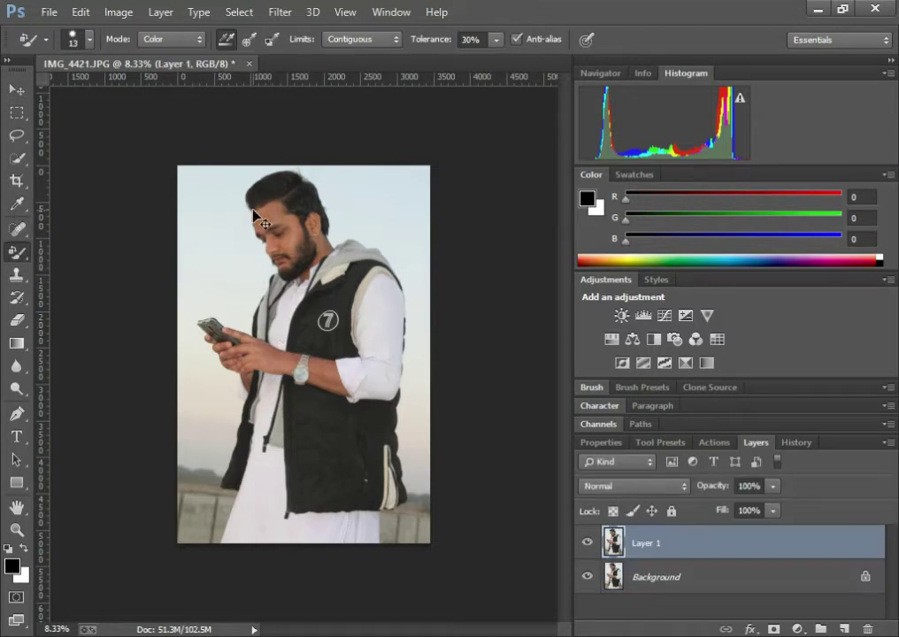
pyautogui.rightClick(7, 251)
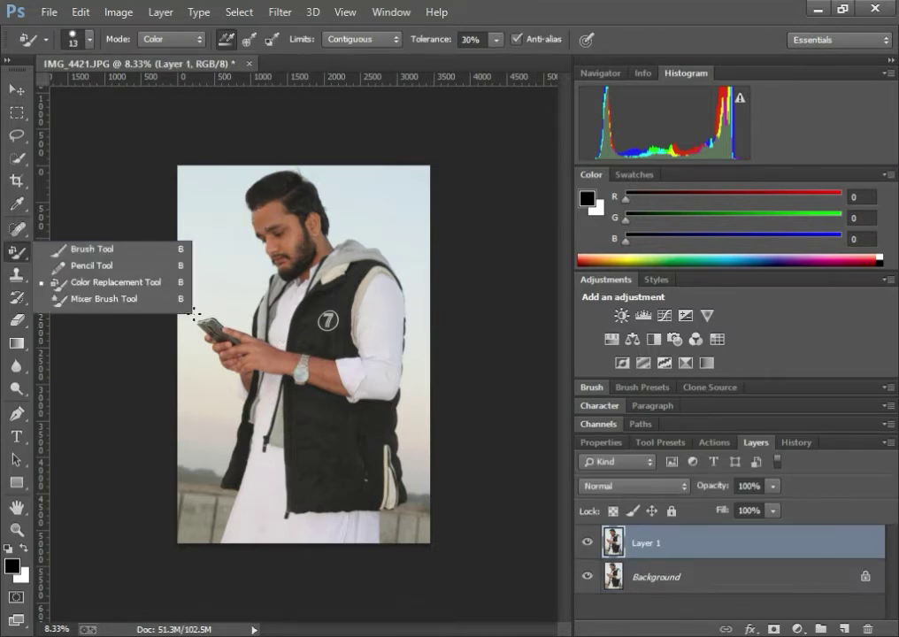
pyautogui.click(133, 299)
# - Smooth the forehead skin on the duplicate layer with the Mixer Brush, enlarging the brush up to 175
pyautogui.hotkey('ctrl', '+')
pyautogui.hotkey('ctrl', '+')
pyautogui.hotkey('ctrl', '+')
pyautogui.hotkey('ctrl', '+')
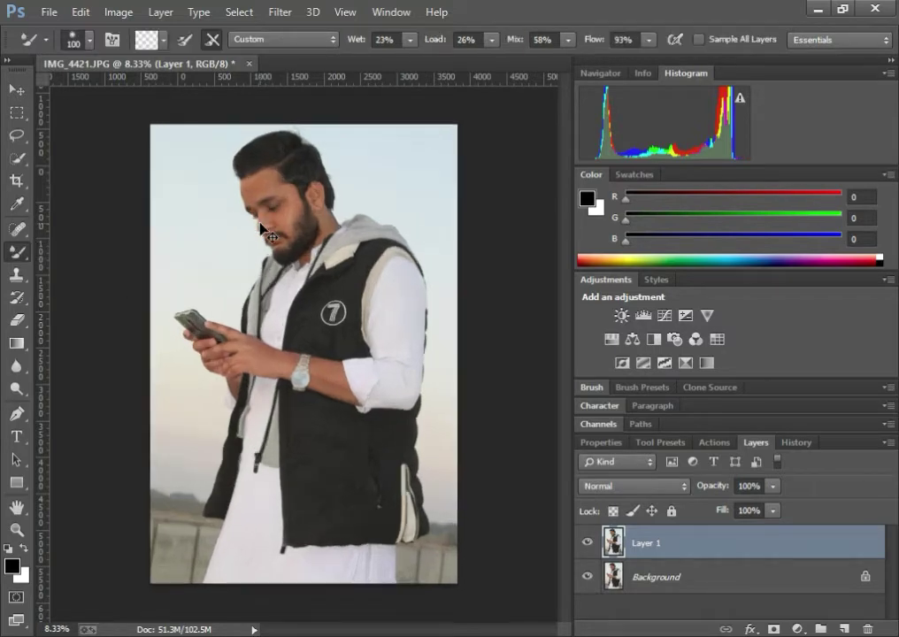
pyautogui.scroll(8, 250, 392)
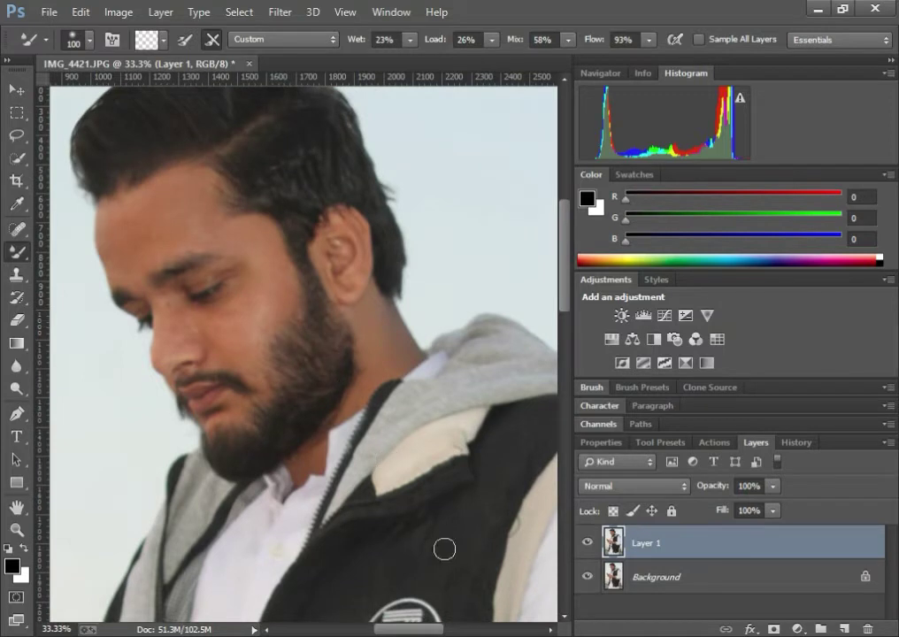
pyautogui.moveTo(398, 631); pyautogui.dragTo(376, 630)
pyautogui.scroll(3, 377, 381)
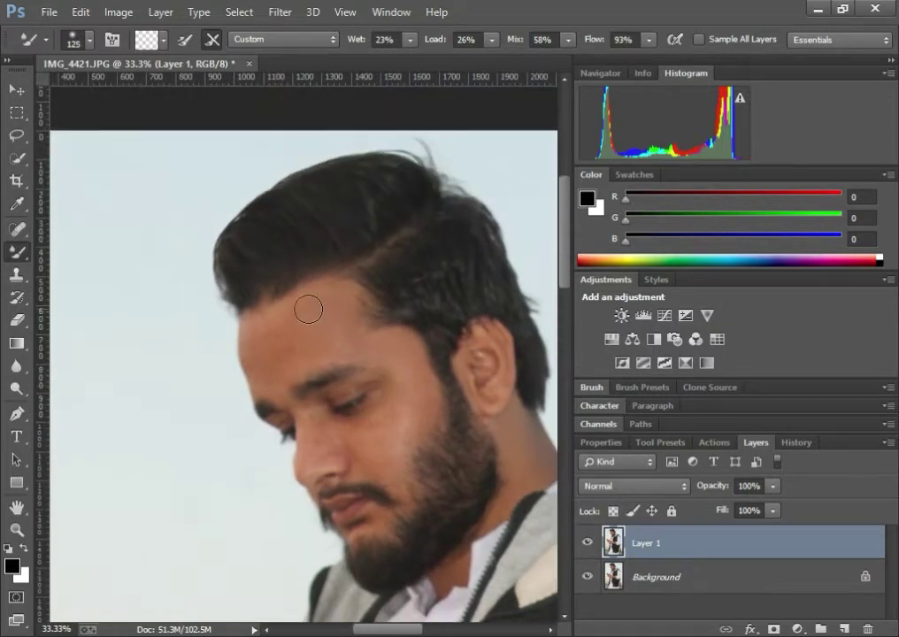
pyautogui.press(']')
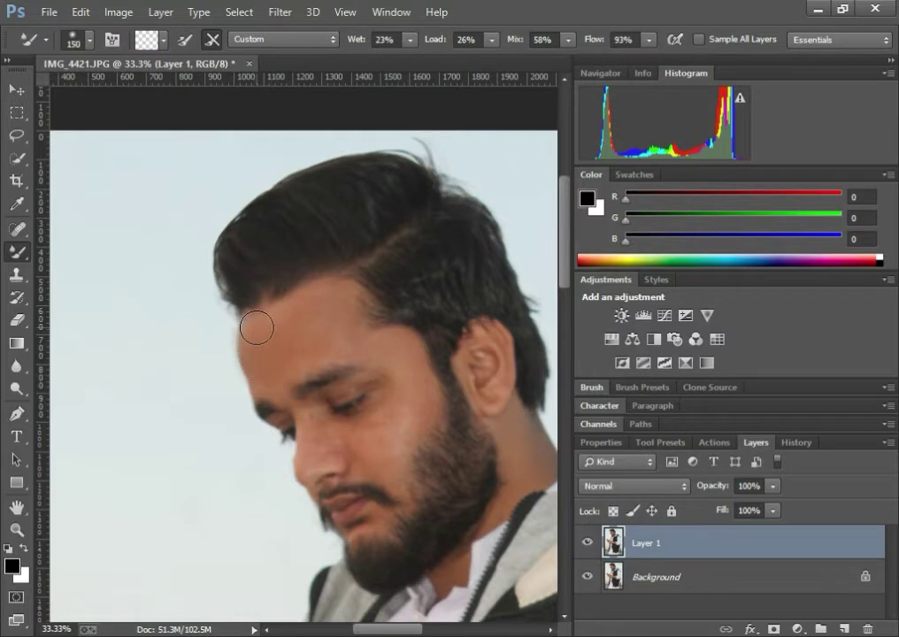
pyautogui.press(']')
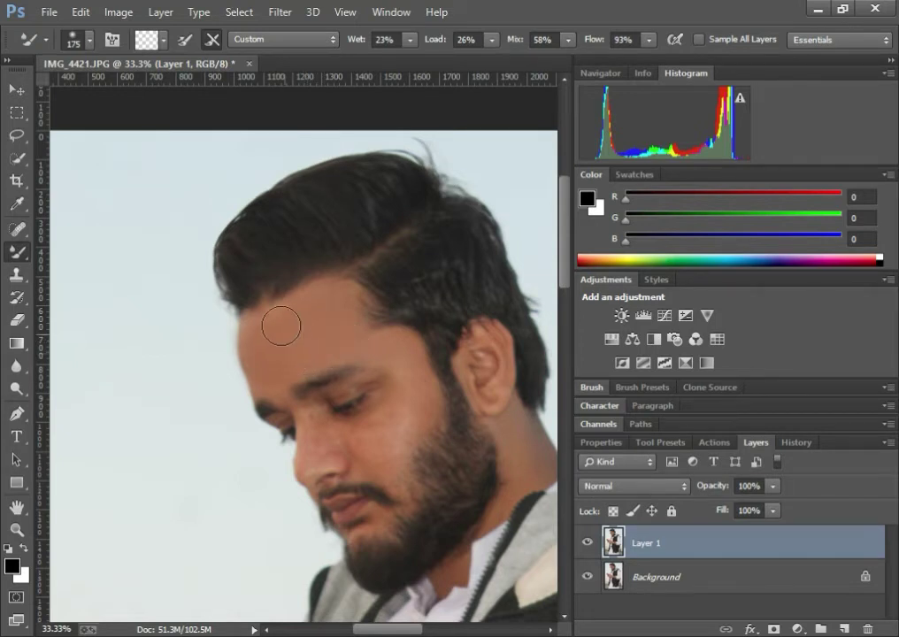
# - Smooth the skin around the eyes, nose and cheek with a smaller Mixer Brush of about 80
pyautogui.press('[')
pyautogui.press('[')
pyautogui.press('[')
pyautogui.press('[')
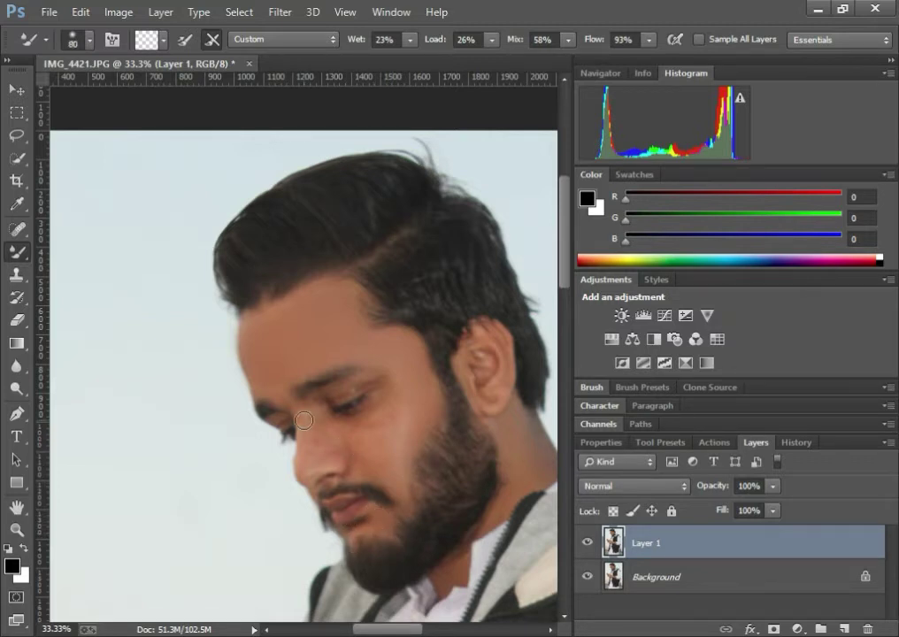
pyautogui.press(']')
pyautogui.press('[')
# - Smooth the ear and the side of the neck with the Mixer Brush at sizes 100 and 80
pyautogui.scroll(-2, 397, 533)
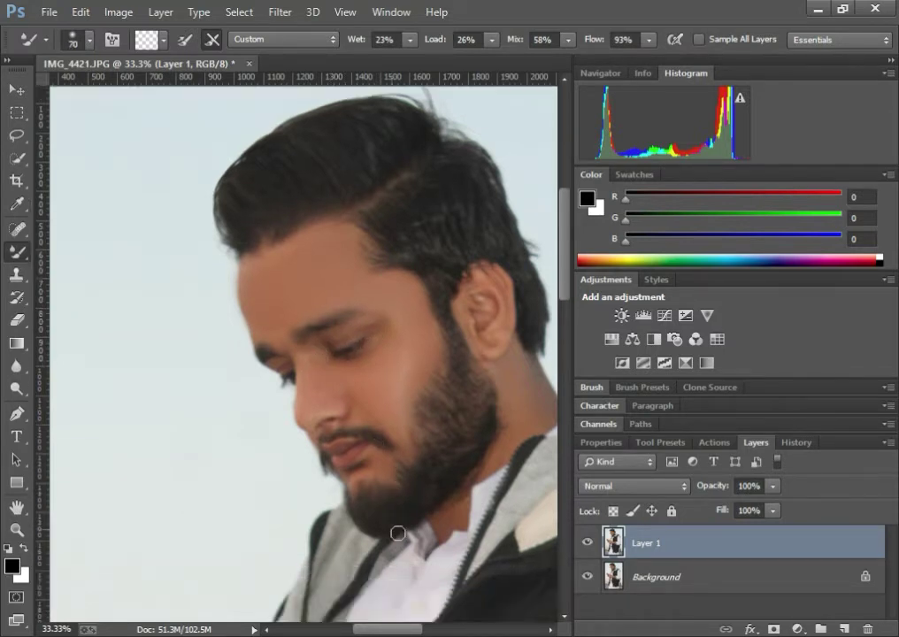
pyautogui.moveTo(387, 629); pyautogui.dragTo(407, 629)
pyautogui.press(']')
pyautogui.press(']')
pyautogui.press(']')
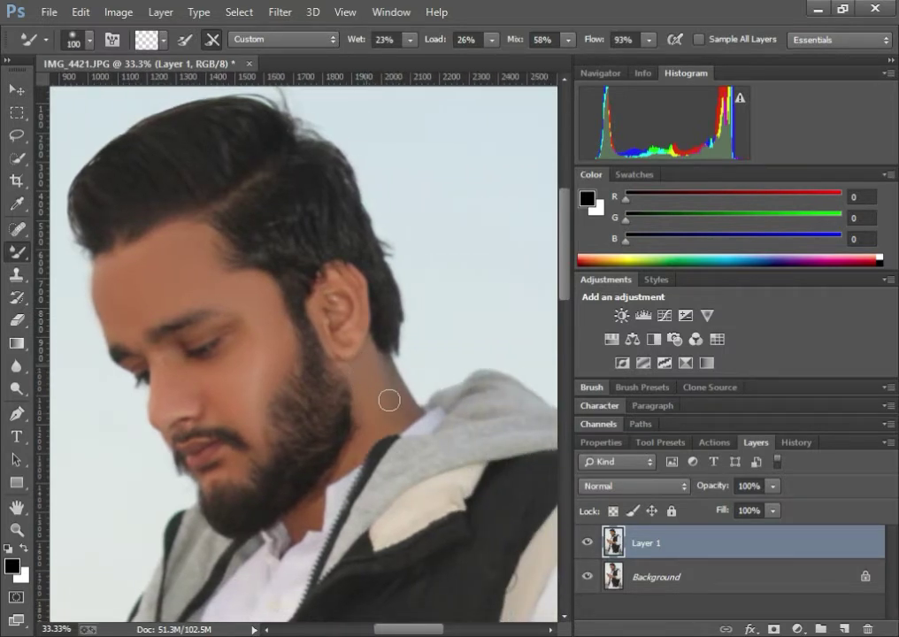
pyautogui.press('[')
# - Smooth the back of the hand above the watch with the Mixer Brush at size 150
pyautogui.scroll(-6, 399, 484)
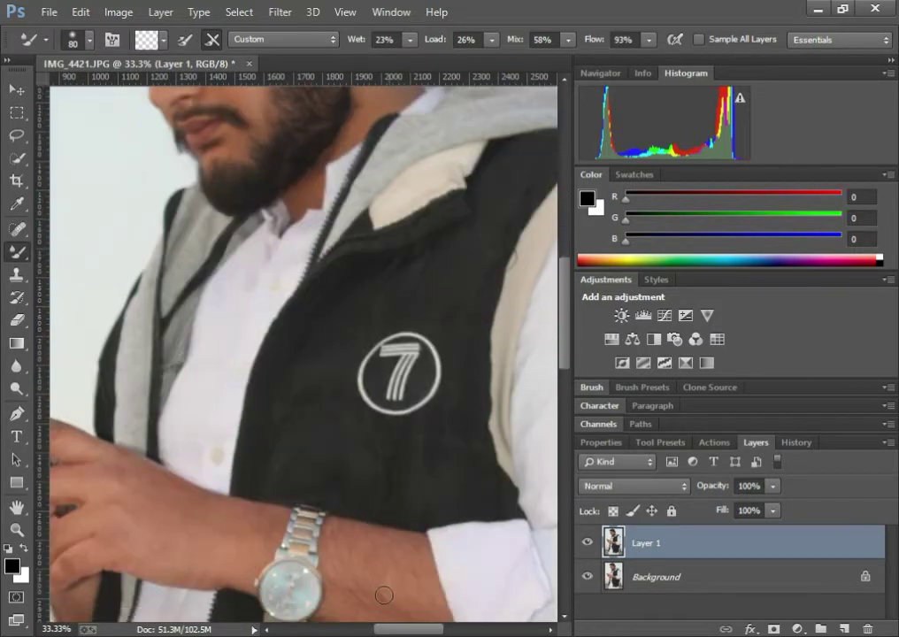
pyautogui.moveTo(396, 634); pyautogui.dragTo(368, 633)
pyautogui.scroll(-1, 289, 498)
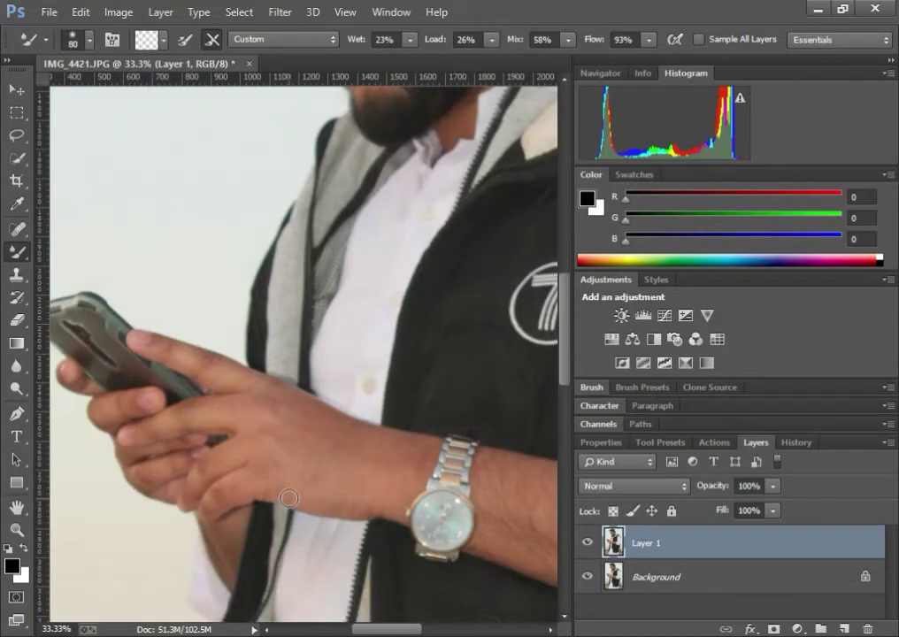
pyautogui.press(']')
pyautogui.press(']')
pyautogui.press(']')
pyautogui.press(']')
pyautogui.moveTo(286, 443)
pyautogui.mouseDown()
pyautogui.moveTo(312, 434)
pyautogui.moveTo(356, 449)
pyautogui.moveTo(292, 426)
pyautogui.moveTo(273, 406)
pyautogui.moveTo(342, 437)
pyautogui.moveTo(306, 426)
pyautogui.mouseUp()
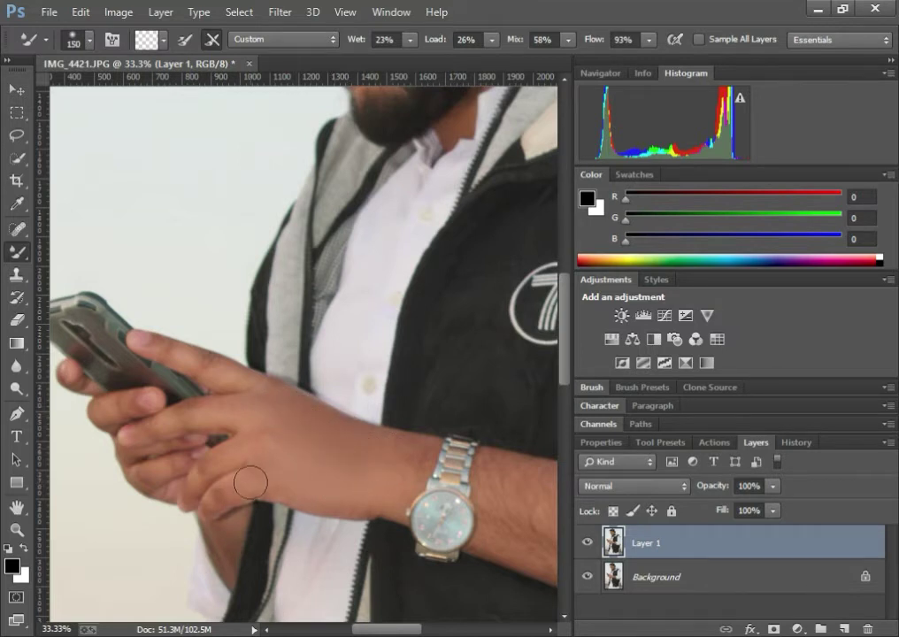
# - Smooth the fingers holding the phone with the Mixer Brush reduced to size 90
pyautogui.press('[')
pyautogui.press('[')
pyautogui.press('[')
pyautogui.press('[')
pyautogui.hotkey('ctrl', '-')
pyautogui.hotkey('ctrl', '-')
pyautogui.hotkey('ctrl', '-')
pyautogui.hotkey('ctrl', '-')
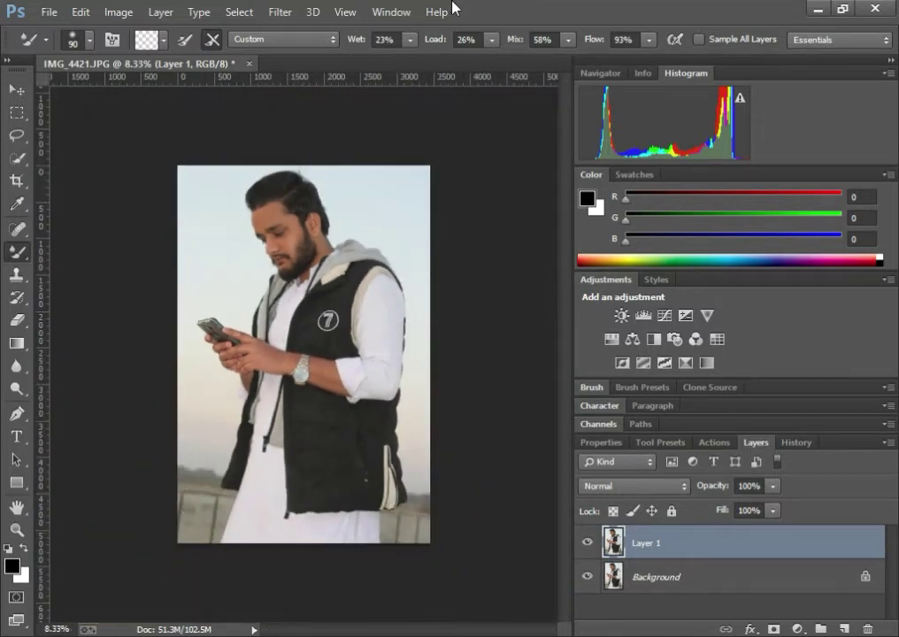
# - Start the Camera Raw Filter on the retouched layer and set Vibrance to +71 and Clarity to -10
pyautogui.click(280, 12)
pyautogui.click(292, 114)
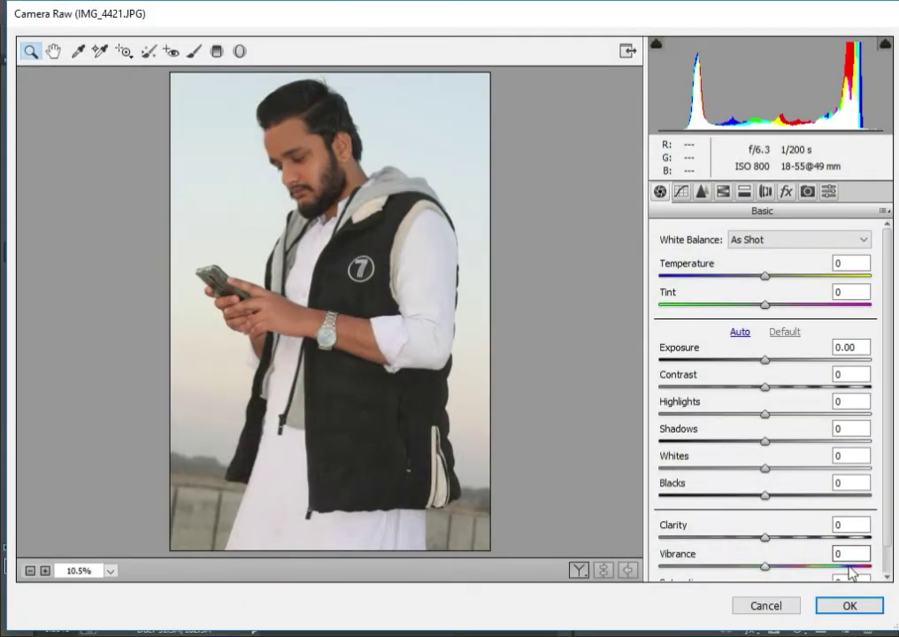
pyautogui.click(862, 567)
pyautogui.moveTo(862, 571); pyautogui.dragTo(840, 566)
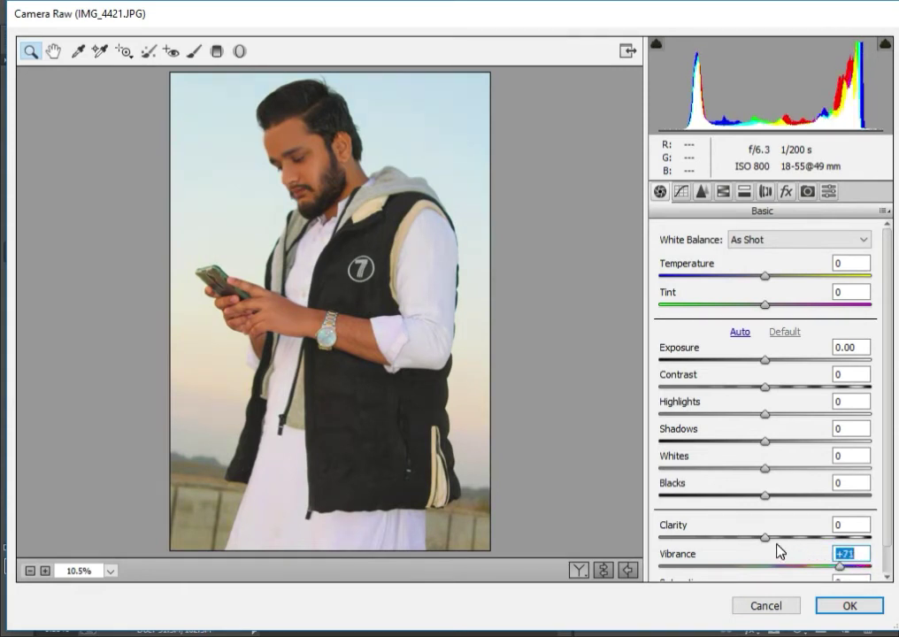
pyautogui.moveTo(762, 537); pyautogui.dragTo(753, 565)
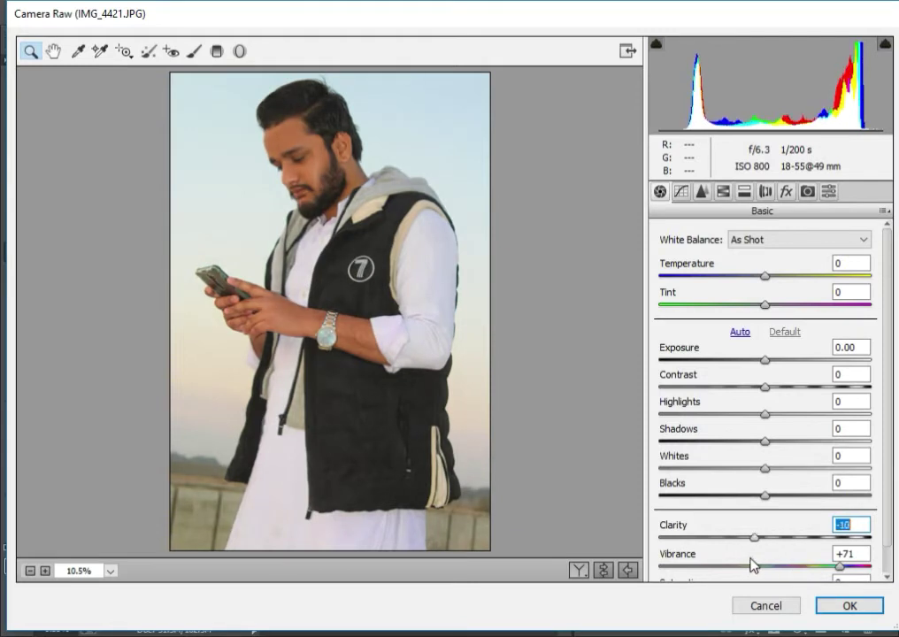
# - Set Blacks to +34 and raise the Whites and Shadows in the basic Camera Raw adjustments
pyautogui.moveTo(763, 497); pyautogui.dragTo(810, 518)
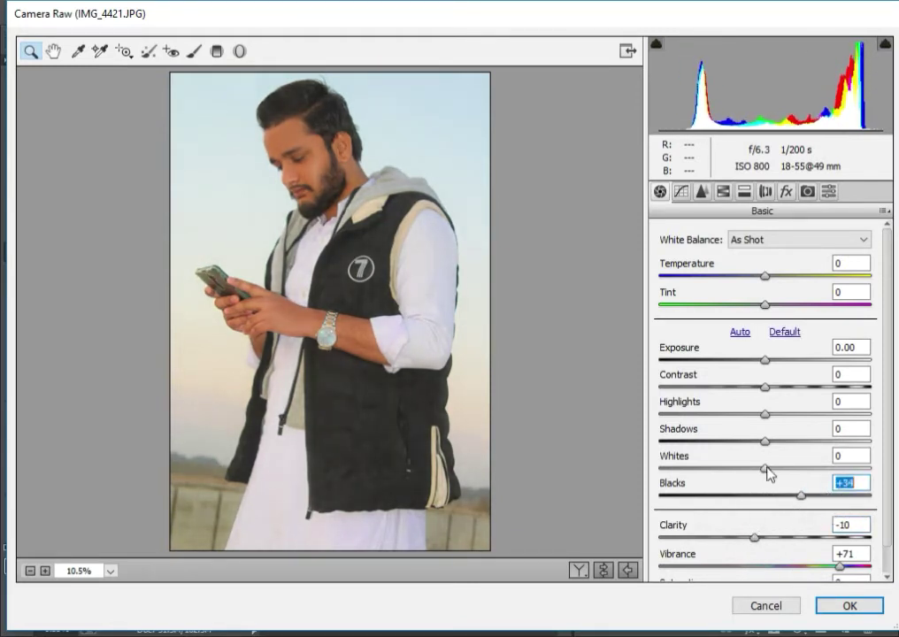
pyautogui.moveTo(766, 471); pyautogui.dragTo(800, 492)
pyautogui.moveTo(764, 441); pyautogui.dragTo(770, 495)
pyautogui.click(722, 193)
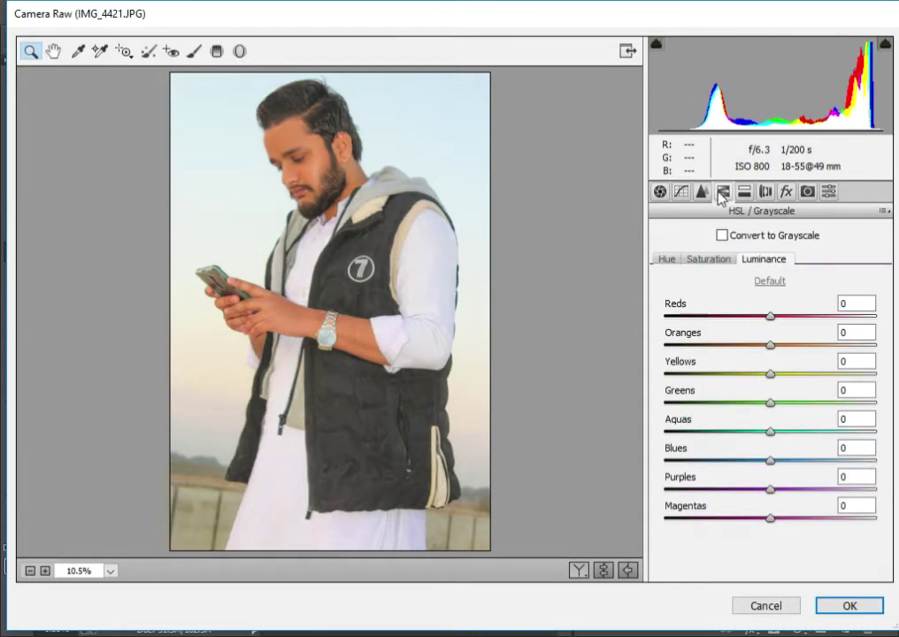
pyautogui.click(683, 192)
pyautogui.scroll(-1, 802, 578)
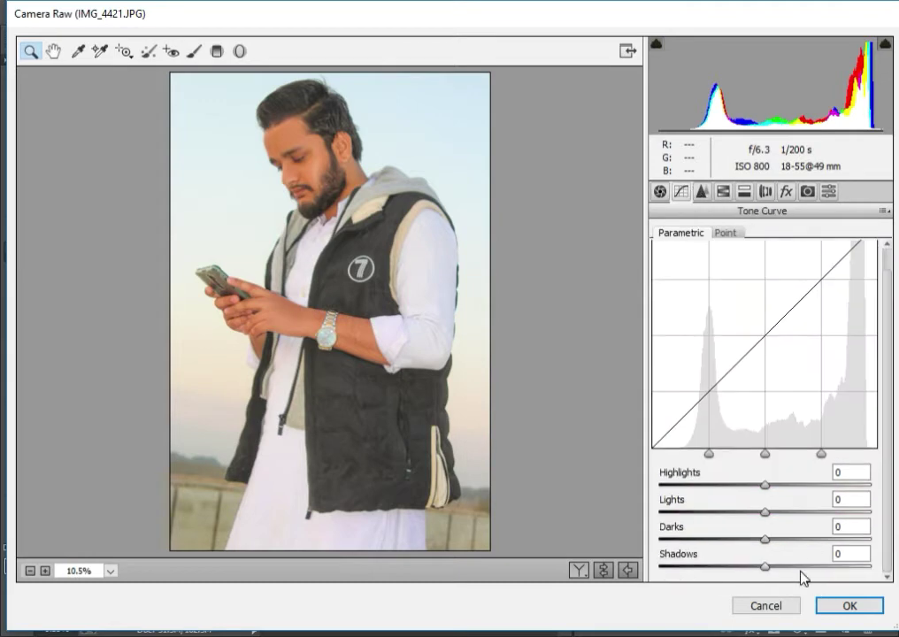
pyautogui.moveTo(775, 511); pyautogui.dragTo(821, 518)
pyautogui.write('0')
pyautogui.press('Tab')
pyautogui.moveTo(749, 542); pyautogui.dragTo(716, 543)
pyautogui.doubleClick(708, 538)
# - In the HSL adjustments, set Luminance Reds to +35 and Oranges to +27, and Saturation Reds to +23 and Oranges to -25
pyautogui.click(723, 191)
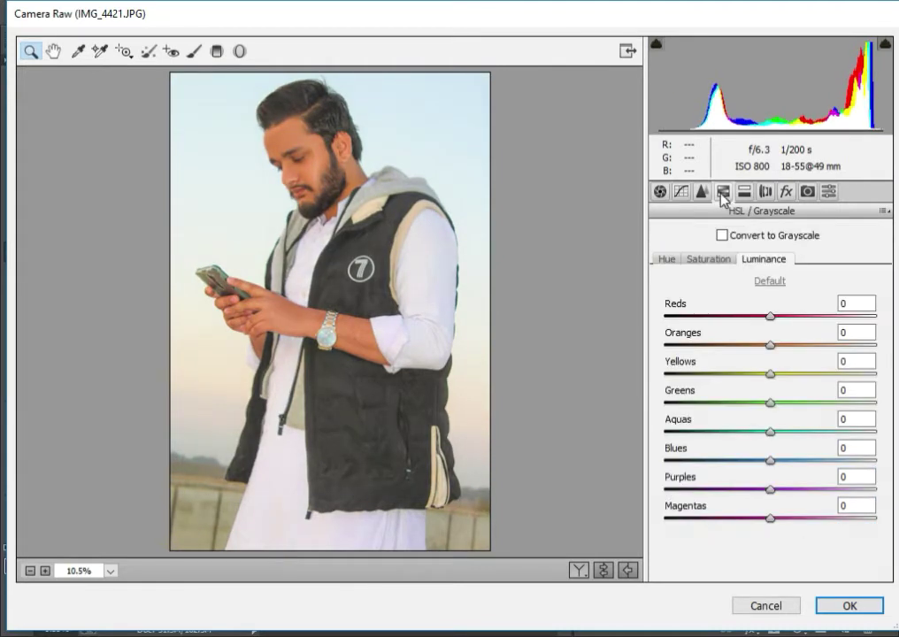
pyautogui.click(668, 258)
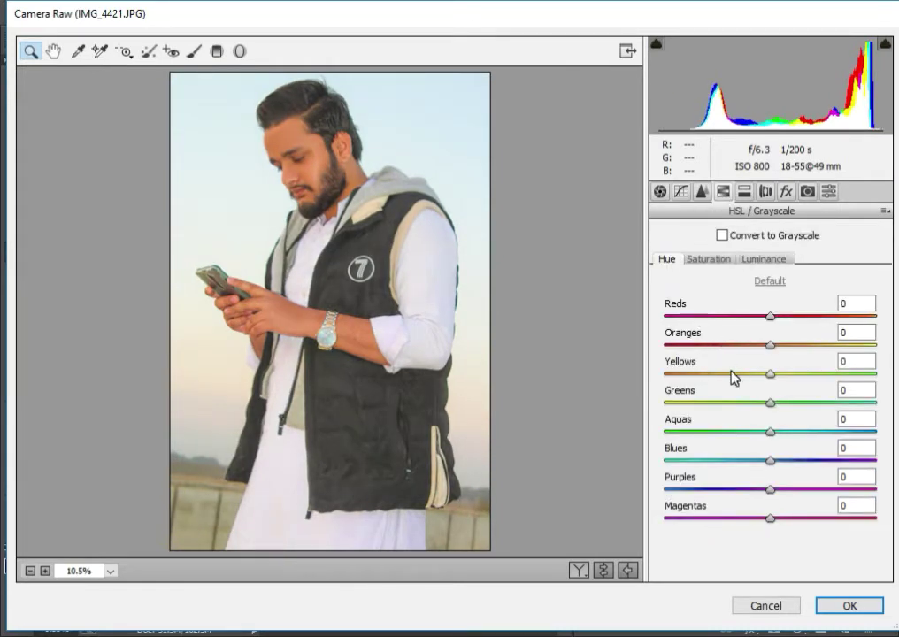
pyautogui.click(708, 259)
pyautogui.moveTo(762, 347); pyautogui.dragTo(801, 319)
pyautogui.click(764, 260)
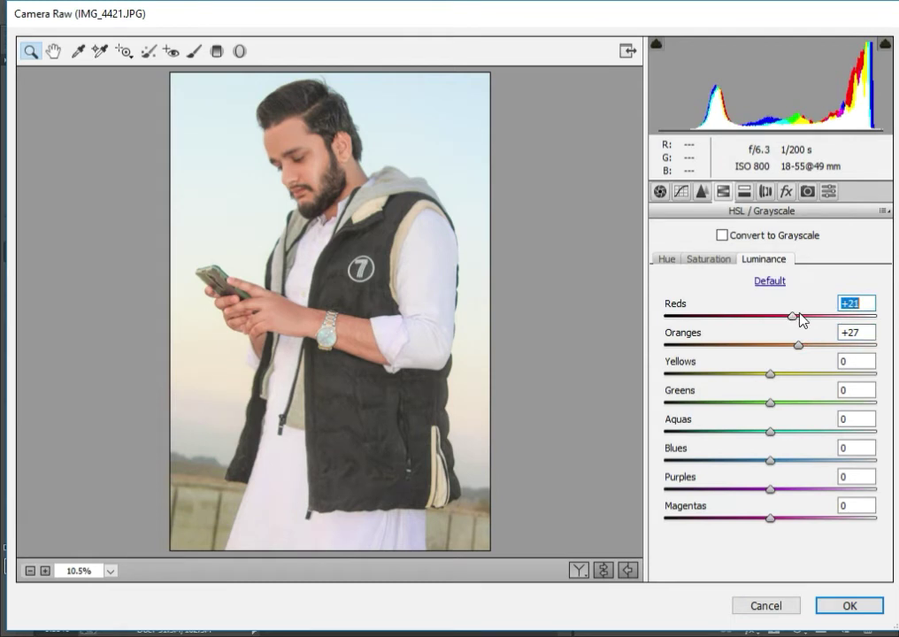
pyautogui.click(723, 262)
pyautogui.moveTo(748, 343)
pyautogui.mouseDown()
pyautogui.moveTo(774, 346)
pyautogui.moveTo(754, 349)
pyautogui.mouseUp()
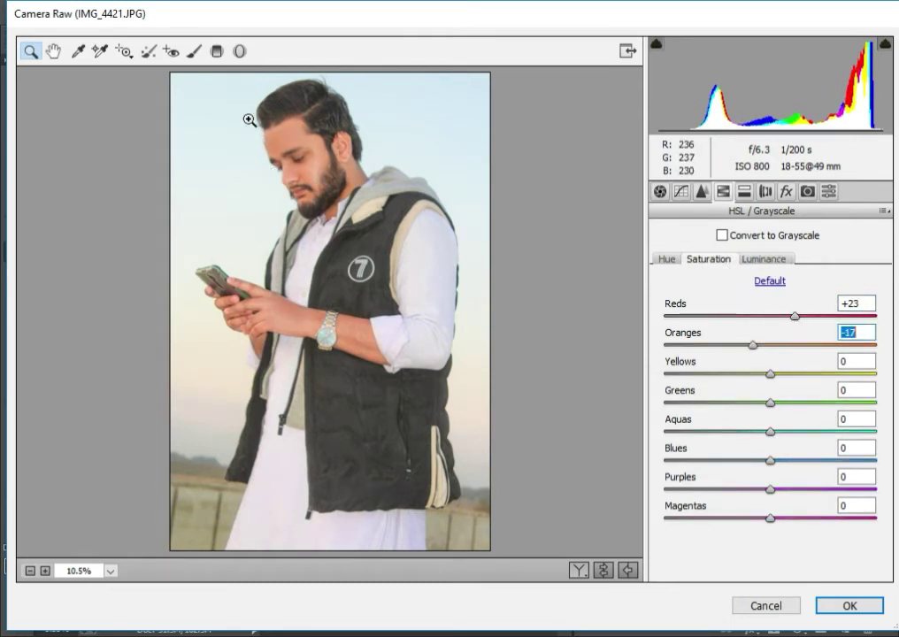
pyautogui.moveTo(232, 88); pyautogui.dragTo(463, 306)
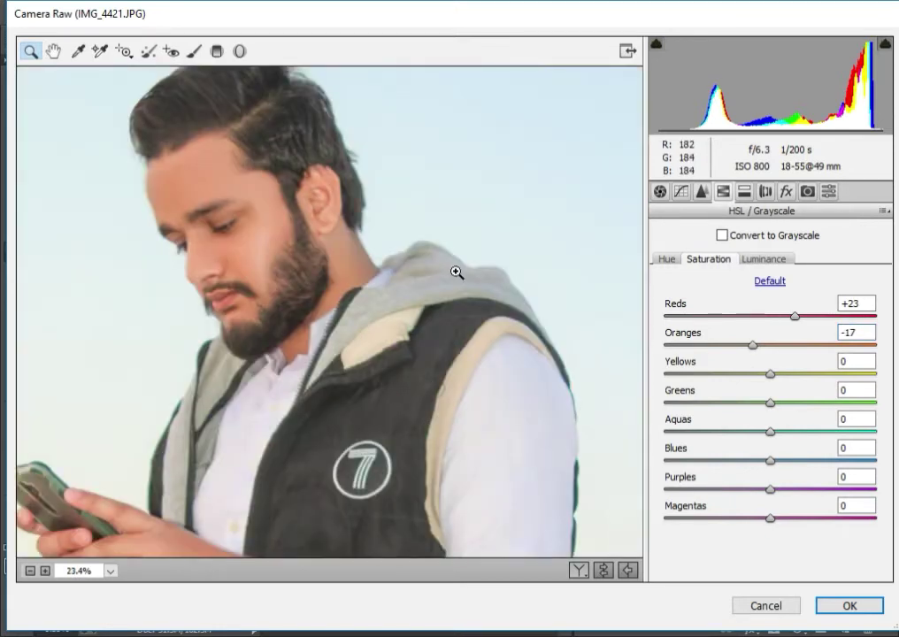
pyautogui.click(750, 343)
pyautogui.moveTo(750, 343)
pyautogui.mouseDown()
pyautogui.moveTo(691, 345)
pyautogui.moveTo(764, 353)
pyautogui.moveTo(744, 355)
pyautogui.moveTo(742, 336)
pyautogui.mouseUp()
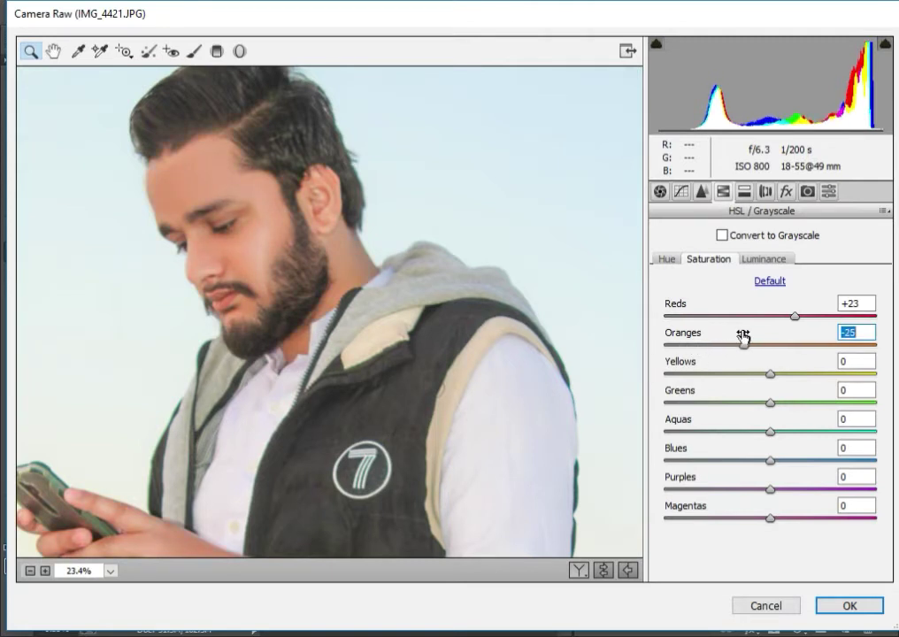
# - Set the HSL Luminance of Oranges to +13 and Reds to +41
pyautogui.click(763, 258)
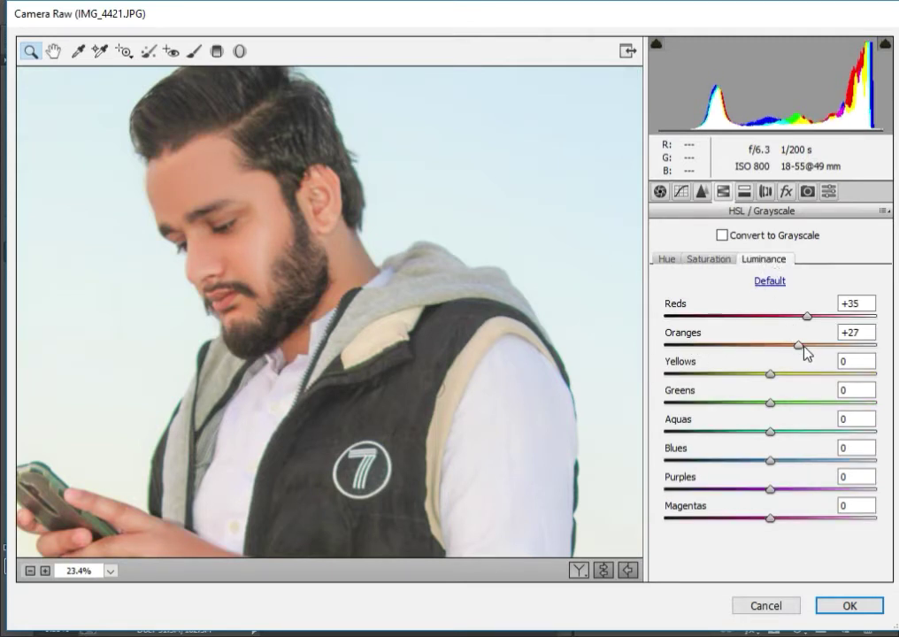
pyautogui.moveTo(805, 352)
pyautogui.mouseDown()
pyautogui.moveTo(831, 347)
pyautogui.moveTo(778, 347)
pyautogui.moveTo(791, 346)
pyautogui.mouseUp()
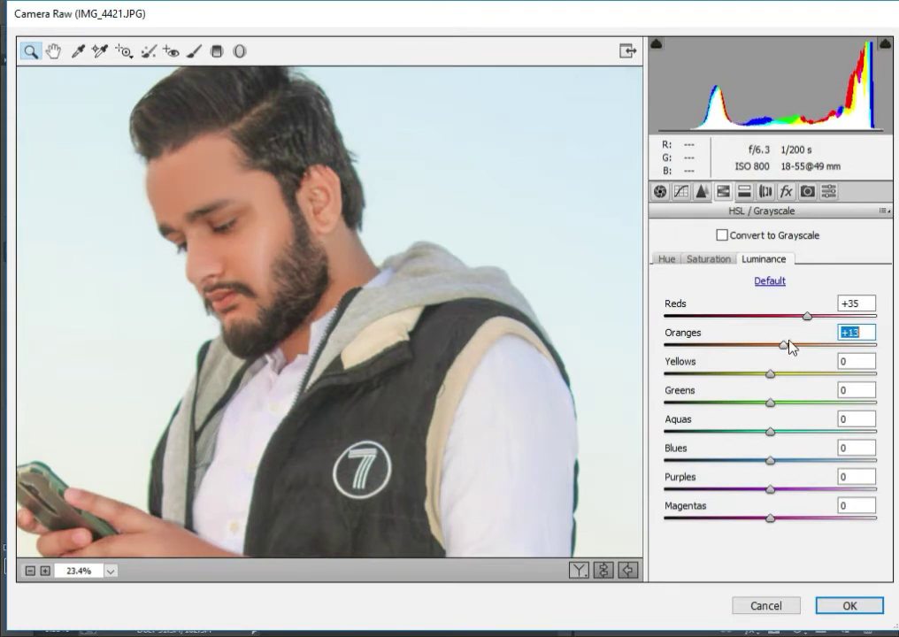
pyautogui.moveTo(769, 317); pyautogui.dragTo(800, 318)
# - Set the HSL Saturation of Reds to +30 and Greens to +97
pyautogui.click(704, 261)
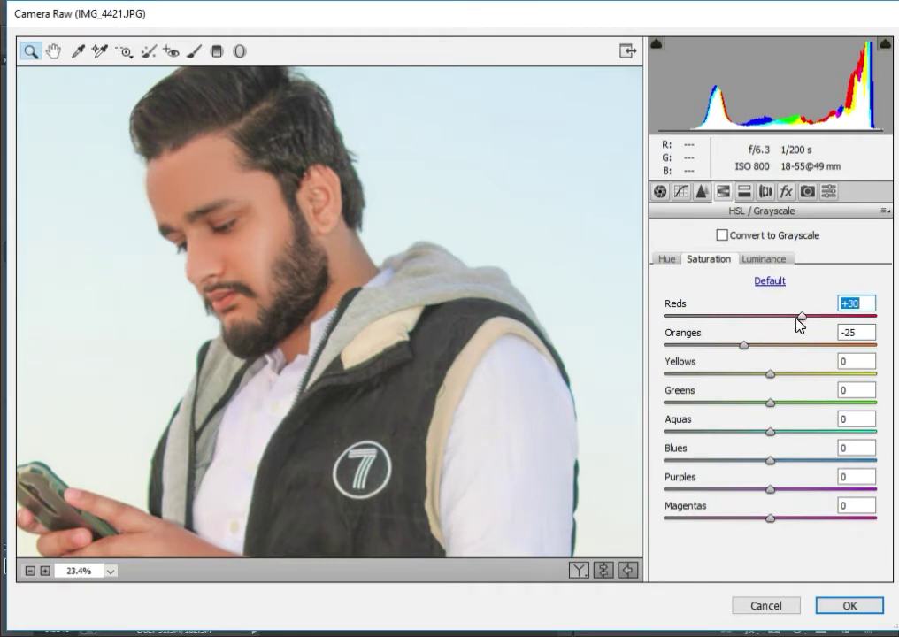
pyautogui.hotkey('ctrl', '0')
pyautogui.hotkey('ctrl', '-')
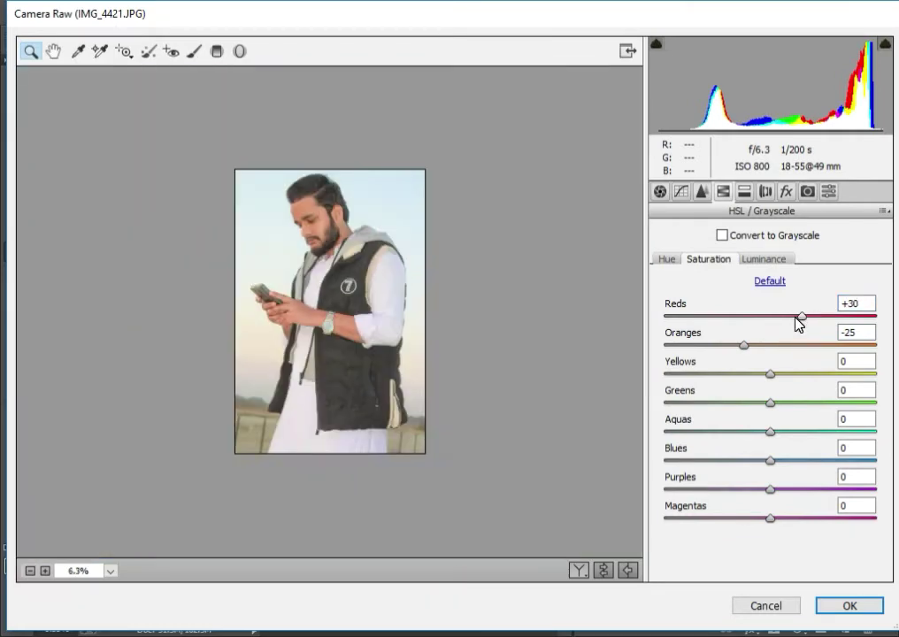
pyautogui.hotkey('ctrl', '0')
pyautogui.hotkey('ctrl', '-')
pyautogui.moveTo(743, 399); pyautogui.dragTo(784, 415)
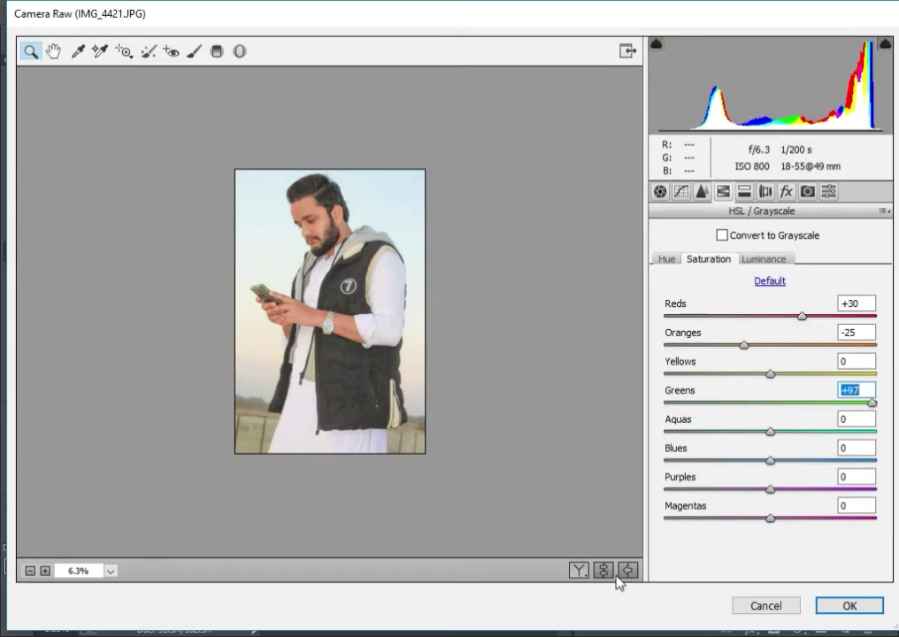
# - Show the side-by-side before/after view and set the Saturation of Blues to +89 and Aquas to +84
pyautogui.click(605, 571)
pyautogui.click(615, 572)
pyautogui.click(581, 574)
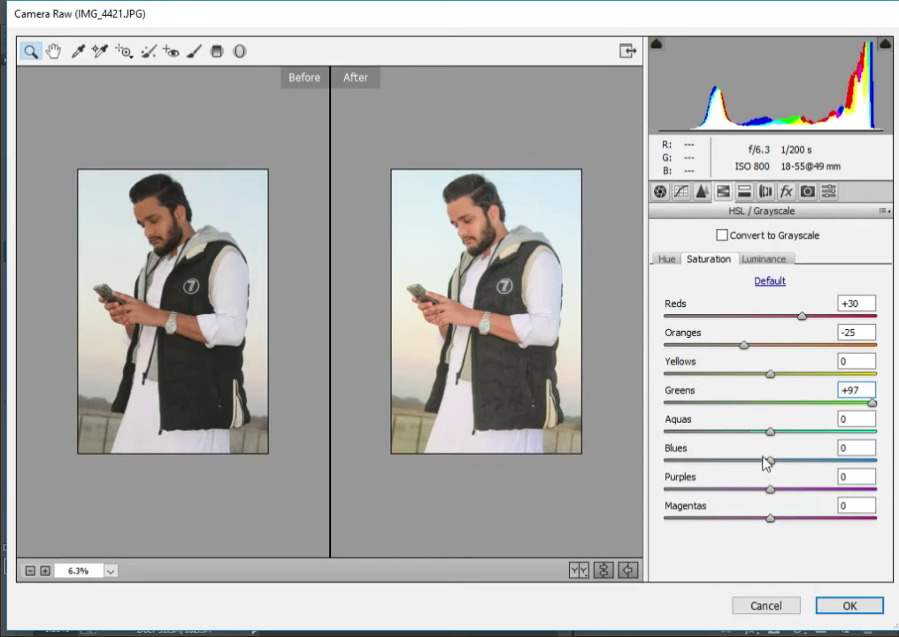
pyautogui.moveTo(749, 475); pyautogui.dragTo(867, 475)
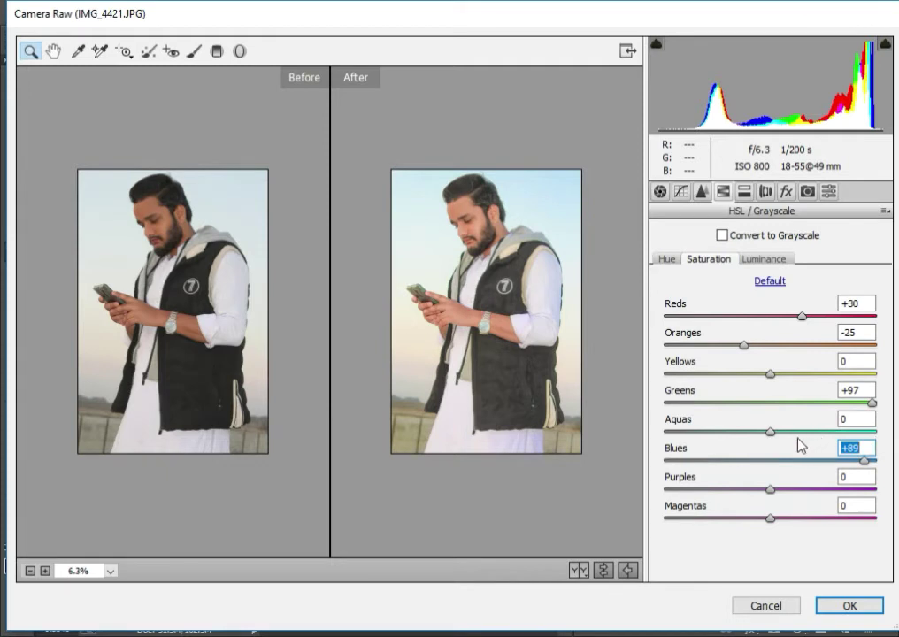
pyautogui.moveTo(833, 432); pyautogui.dragTo(859, 433)
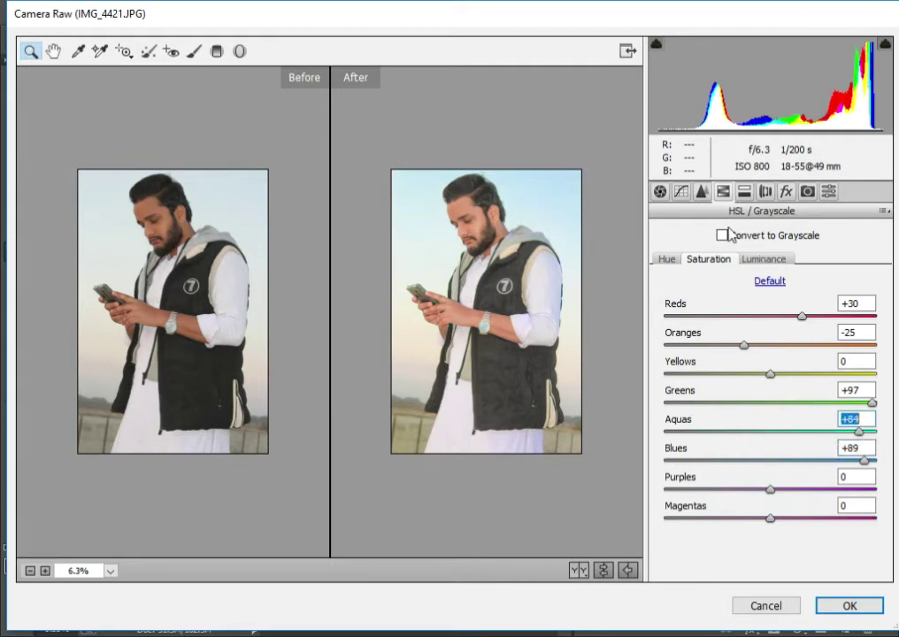
# - Set the HSL Luminance of Aquas to +59 and Blues to -12
pyautogui.click(763, 258)
pyautogui.moveTo(769, 431); pyautogui.dragTo(831, 432)
pyautogui.moveTo(780, 462); pyautogui.dragTo(812, 460)
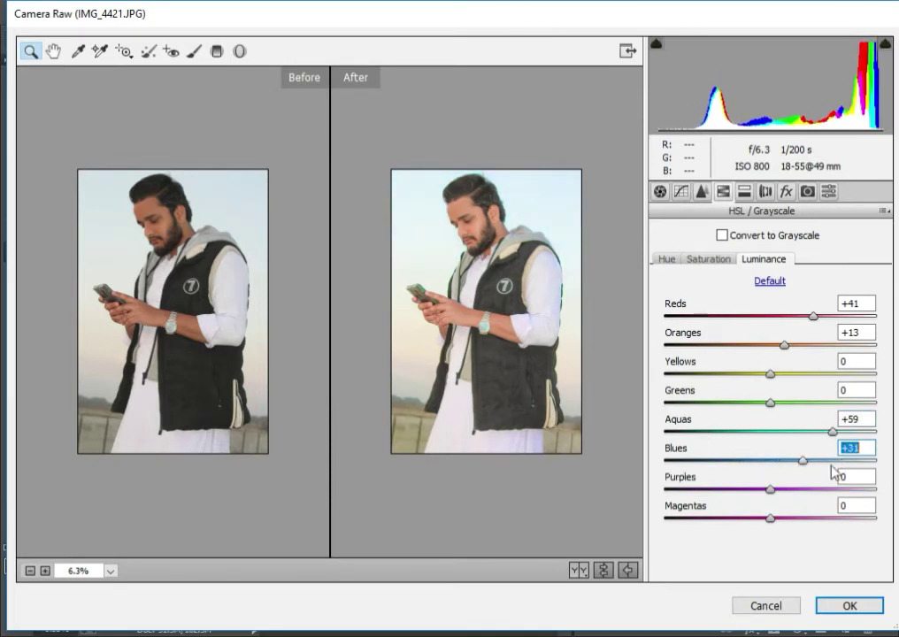
# - Shift the HSL Hue of Blues to -19, Aquas to +69, Greens to -18 and Yellows to -65
pyautogui.click(672, 262)
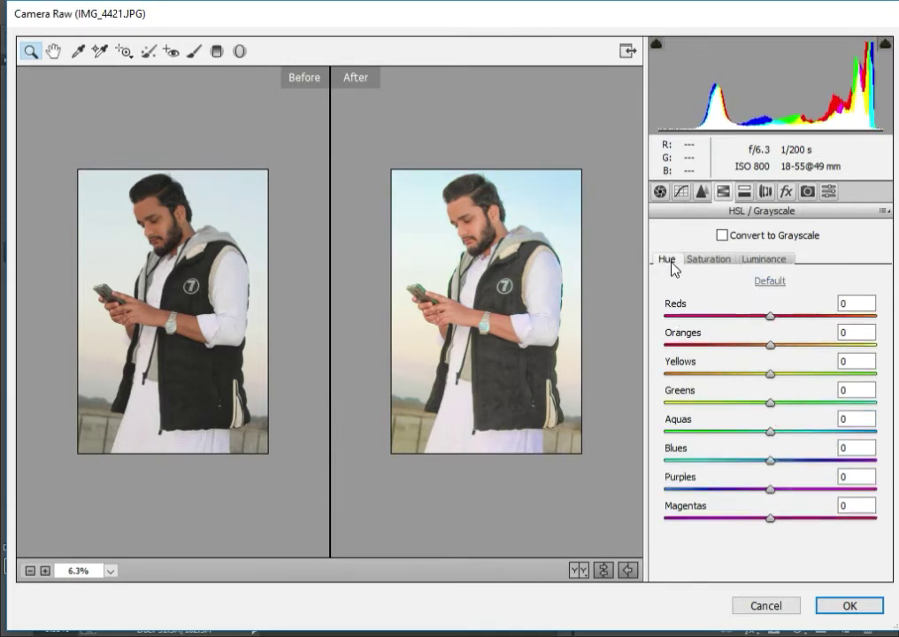
pyautogui.moveTo(770, 461); pyautogui.dragTo(750, 422)
pyautogui.moveTo(799, 369); pyautogui.dragTo(707, 371)
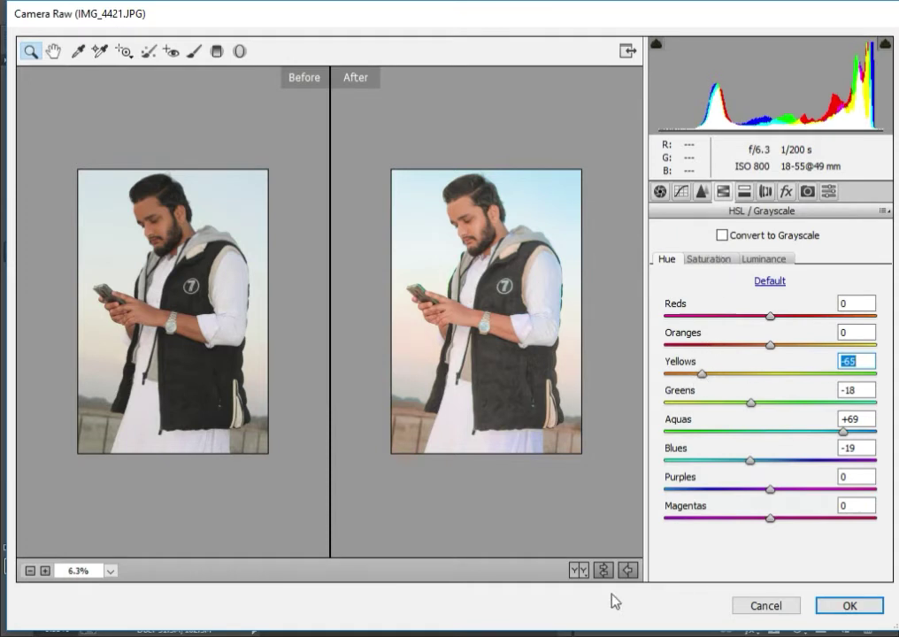
# - Cycle through the before/after comparison views back to the single view and inspect the graded portrait at different zoom levels
pyautogui.click(580, 571)
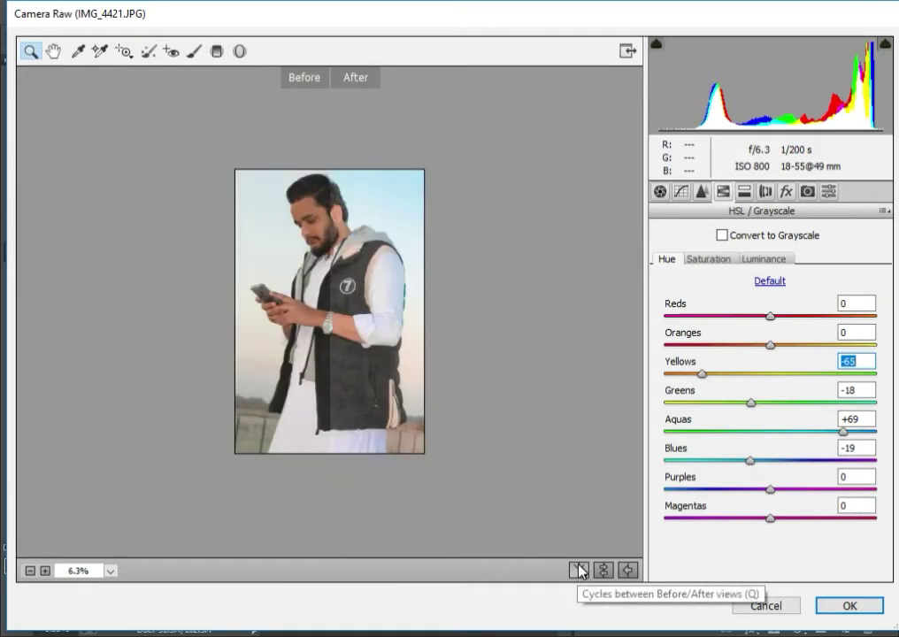
pyautogui.click(582, 571)
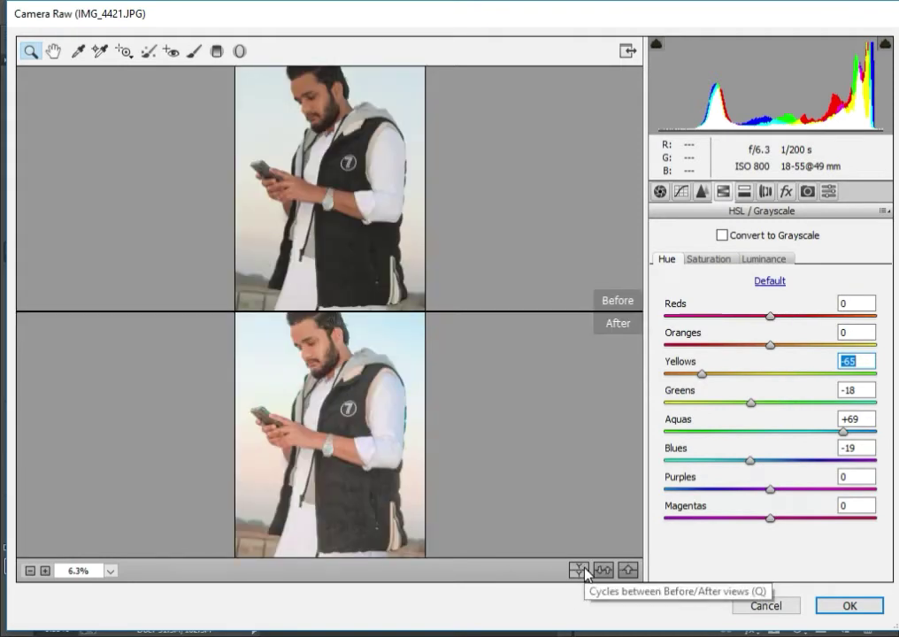
pyautogui.click(583, 571)
pyautogui.click(582, 571)
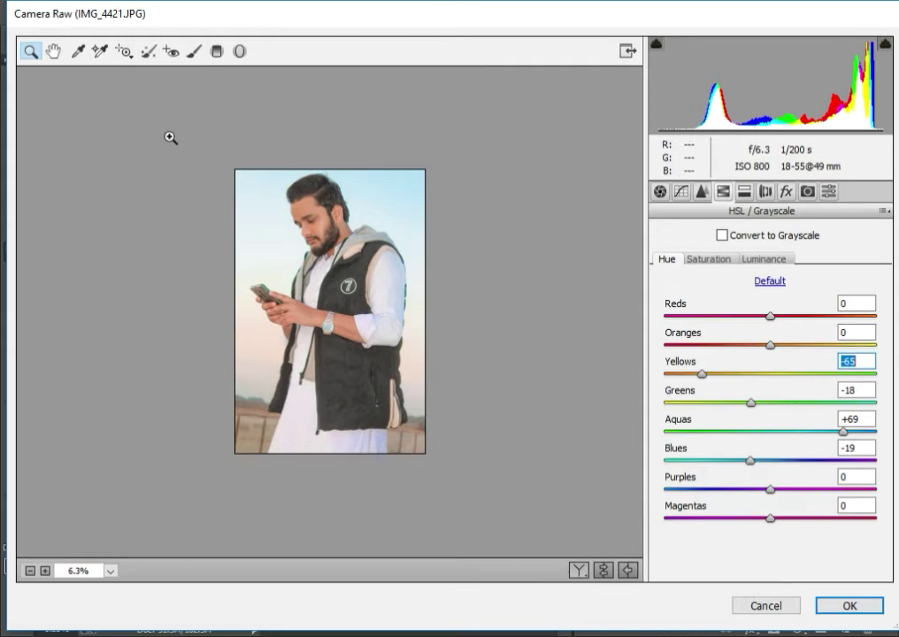
pyautogui.scroll(-3, 169, 135)
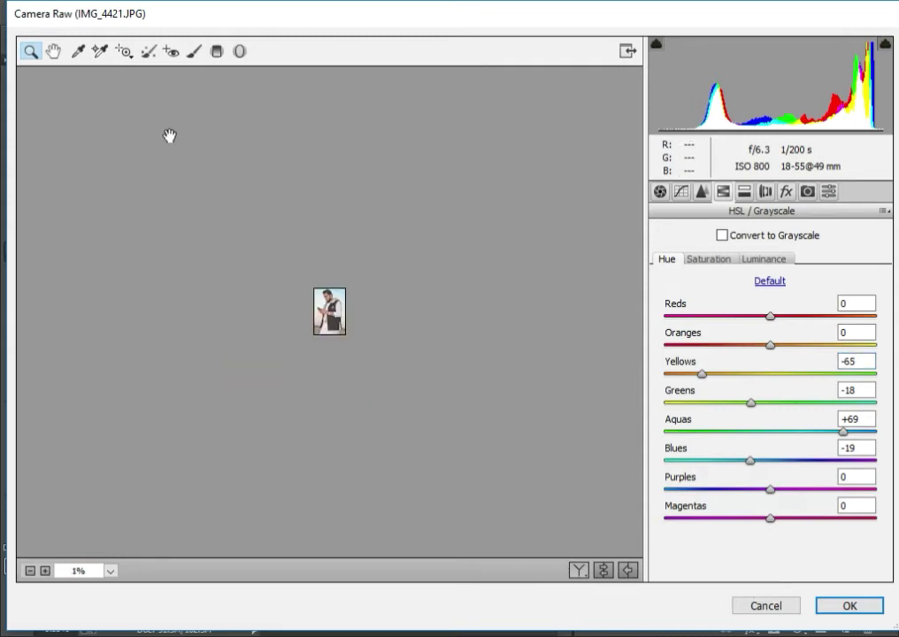
pyautogui.scroll(5, 169, 135)
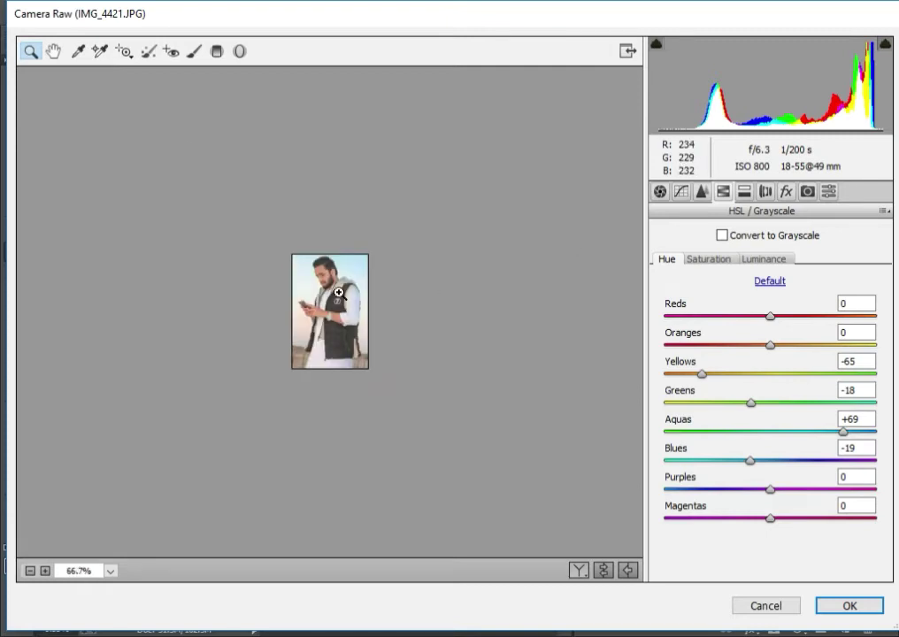
pyautogui.scroll(2, 338, 293)
pyautogui.scroll(-7, 334, 293)
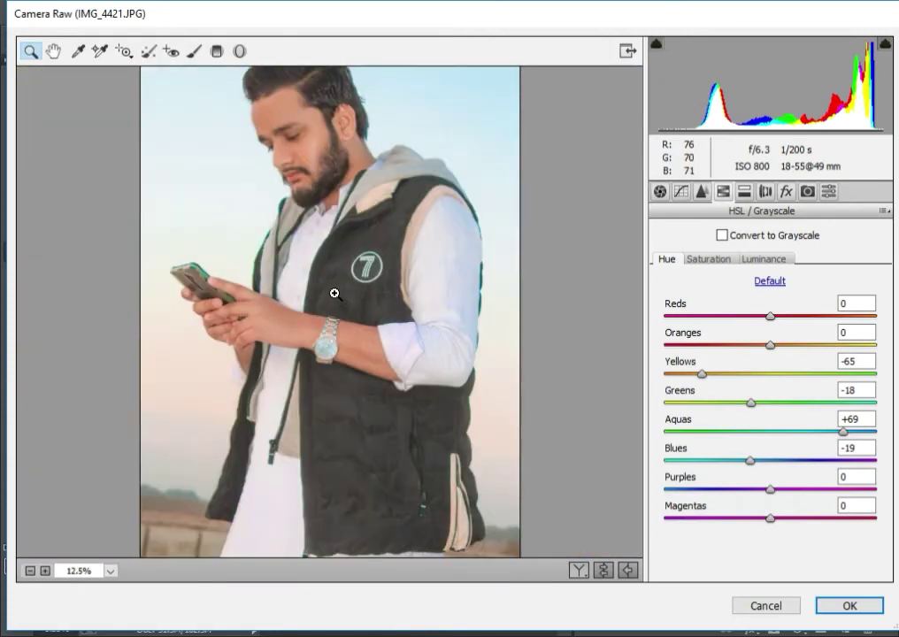
pyautogui.scroll(-2, 335, 293)
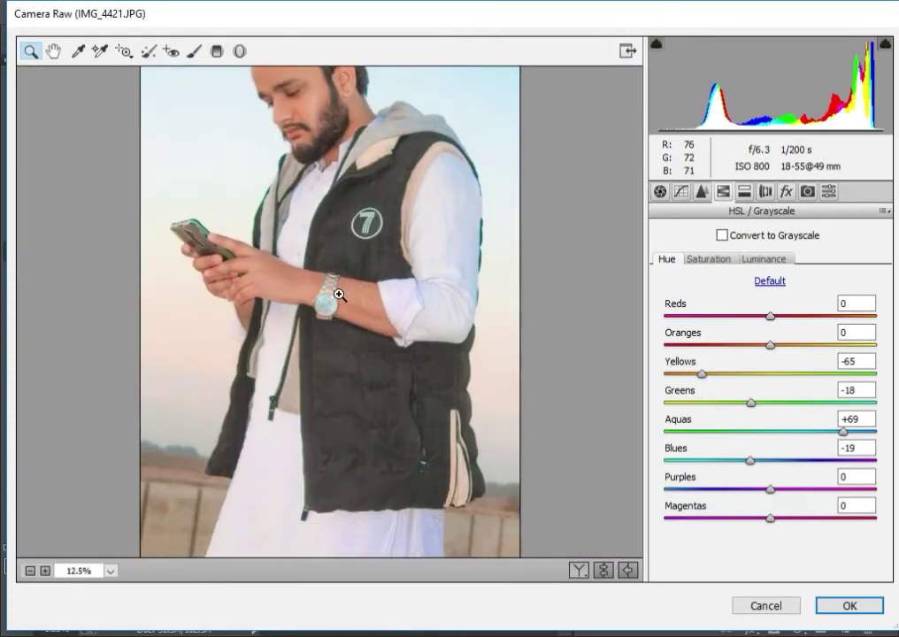
pyautogui.scroll(3, 338, 293)
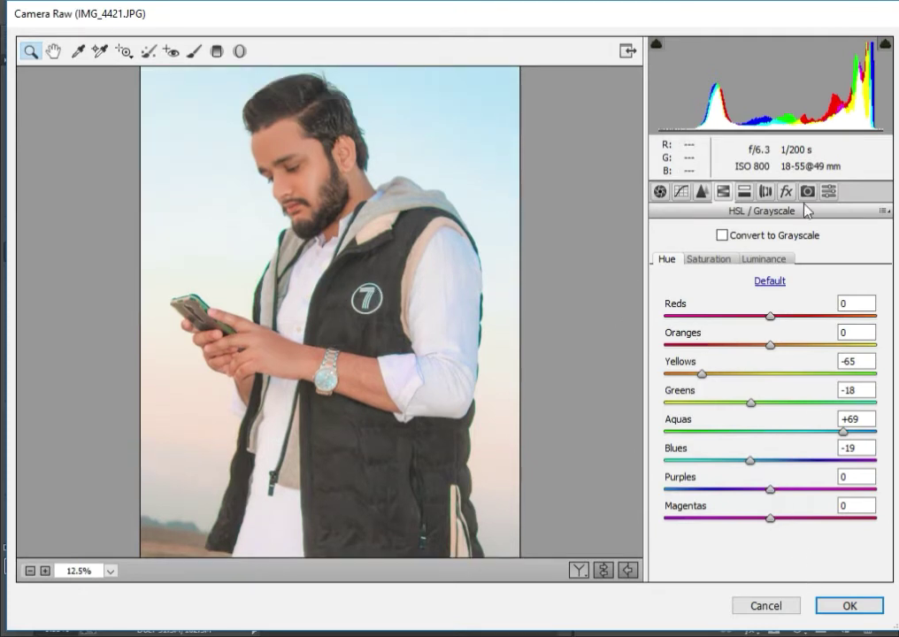
pyautogui.click(773, 192)
pyautogui.click(743, 192)
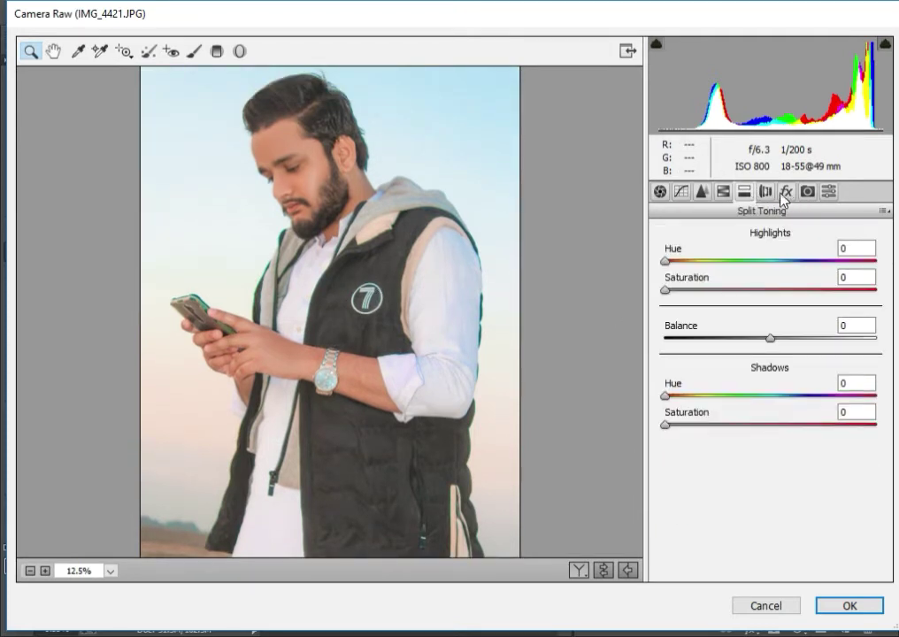
pyautogui.click(784, 194)
pyautogui.click(744, 194)
# - Fine-tune the HSL Saturation of Blues to +88
pyautogui.click(723, 193)
pyautogui.click(713, 259)
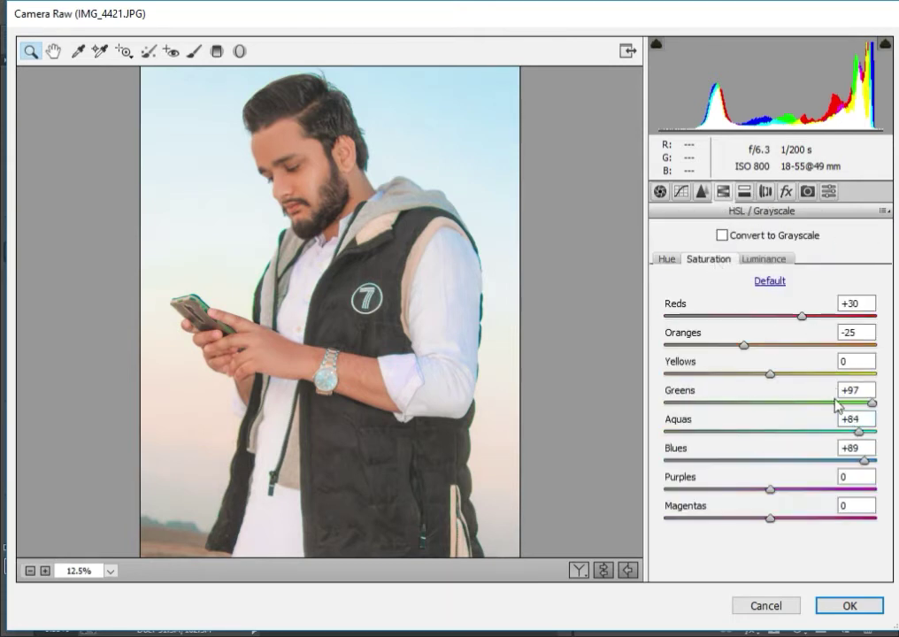
pyautogui.moveTo(843, 460); pyautogui.dragTo(865, 465)
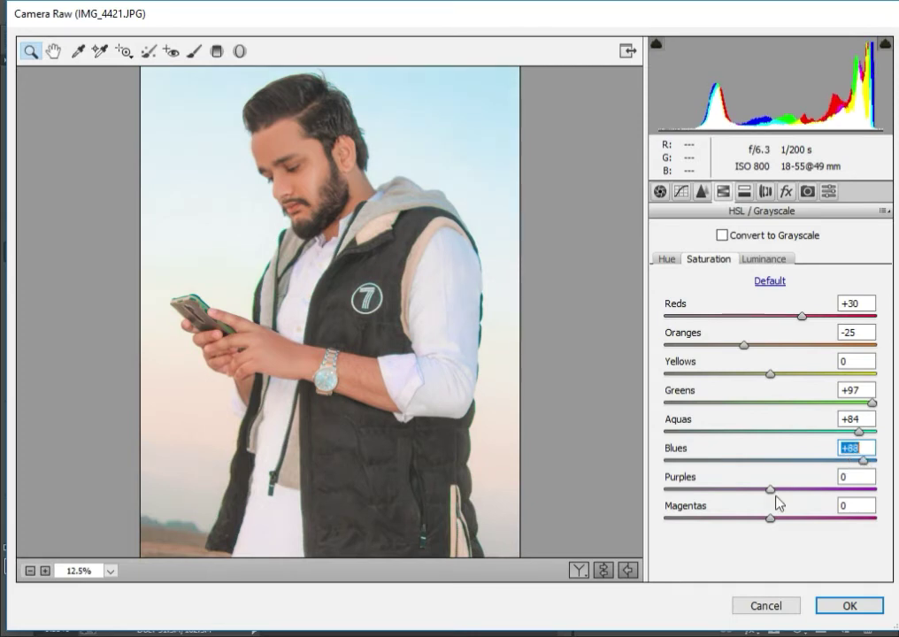
# - Try lowering Purples and Magentas to -100 in both the HSL Saturation and Luminance adjustments
pyautogui.moveTo(759, 514); pyautogui.dragTo(659, 491)
pyautogui.click(623, 491)
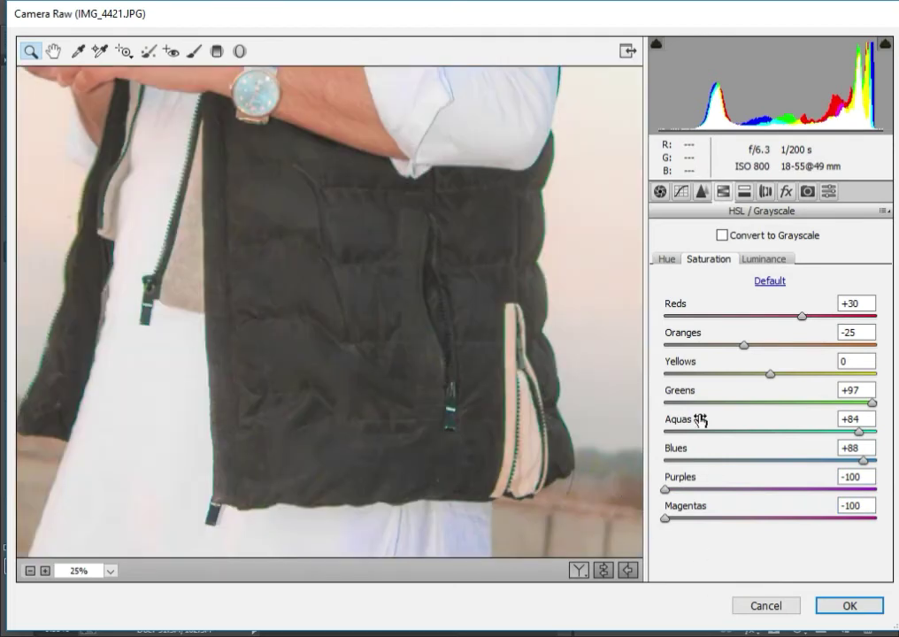
pyautogui.click(763, 260)
pyautogui.moveTo(768, 490); pyautogui.dragTo(659, 491)
pyautogui.moveTo(770, 518); pyautogui.dragTo(641, 515)
pyautogui.hotkey('ctrl', '-')
pyautogui.hotkey('ctrl', '-')
pyautogui.hotkey('ctrl', '-')
pyautogui.hotkey('ctrl', '-')
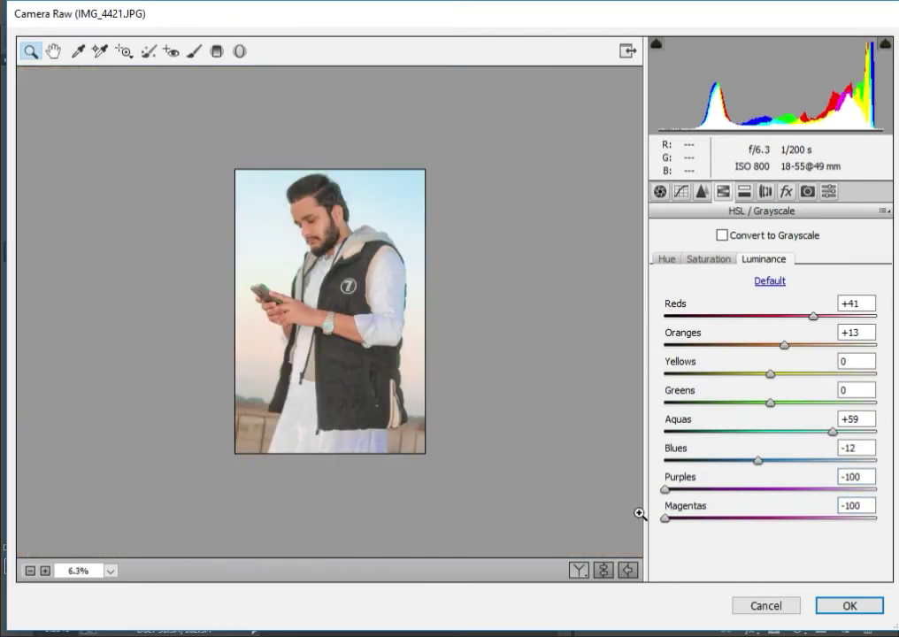
# - Reset the HSL Luminance of Magentas and Purples to 0
pyautogui.click(862, 505)
pyautogui.press('BackSpace')
pyautogui.press('BackSpace')
pyautogui.click(862, 476)
pyautogui.press('BackSpace')
pyautogui.press('BackSpace')
pyautogui.press('BackSpace')
pyautogui.press('BackSpace')
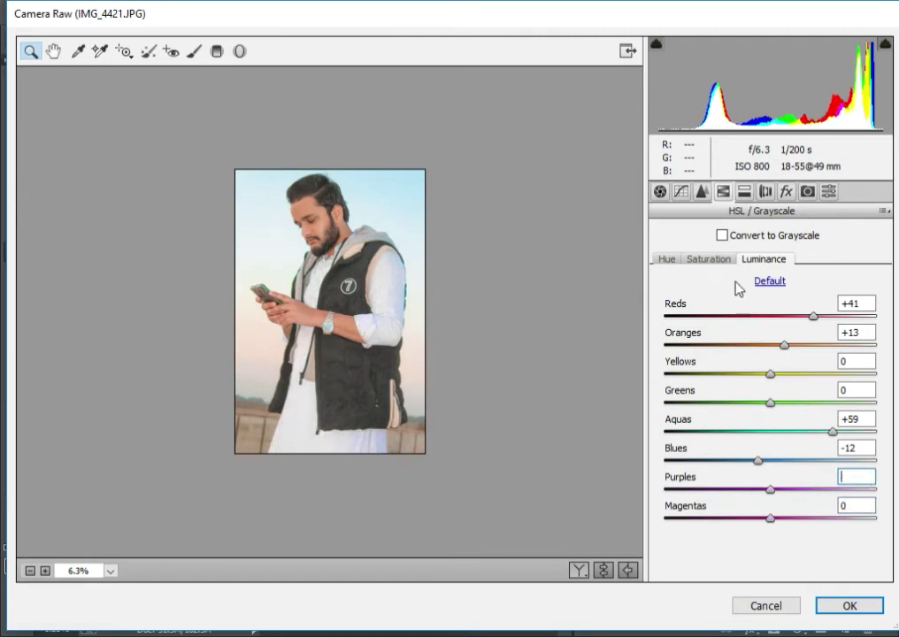
# - Reset the HSL Saturation of Purples and Magentas to 0
pyautogui.click(709, 258)
pyautogui.click(874, 476)
pyautogui.press('BackSpace')
pyautogui.press('BackSpace')
pyautogui.press('BackSpace')
pyautogui.click(867, 503)
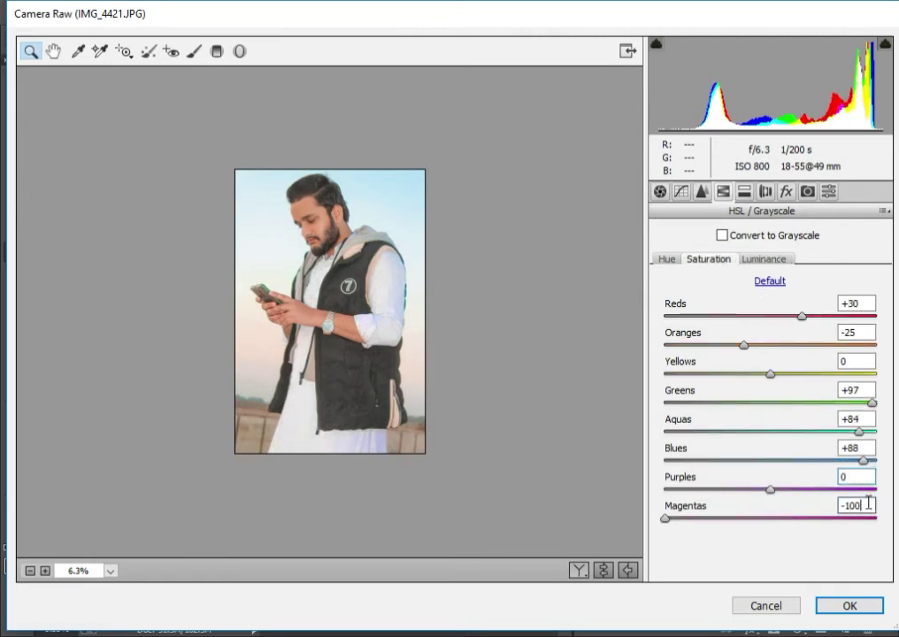
pyautogui.press('BackSpace')
pyautogui.press('BackSpace')
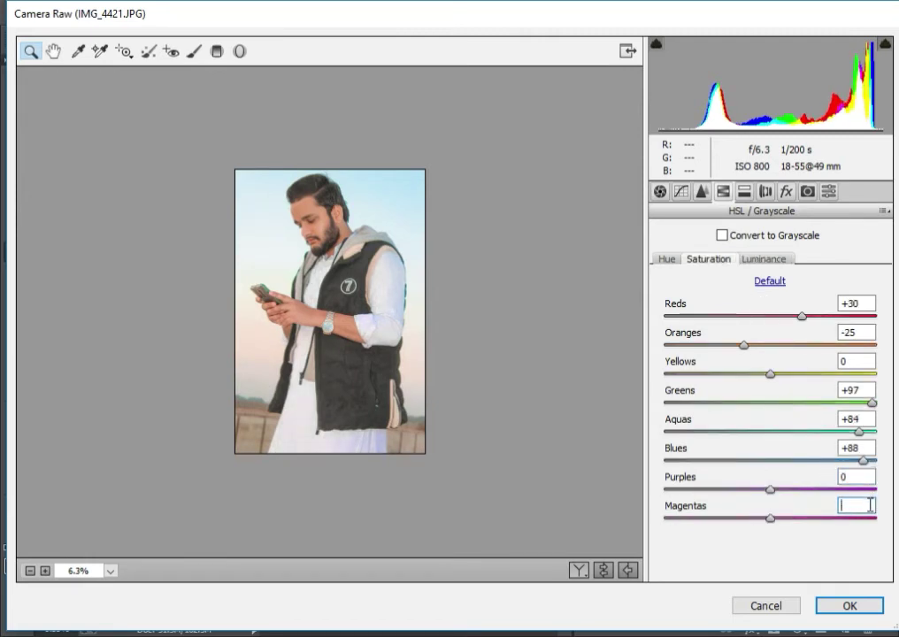
# - Apply the Camera Raw adjustments to the portrait
pyautogui.click(847, 607)
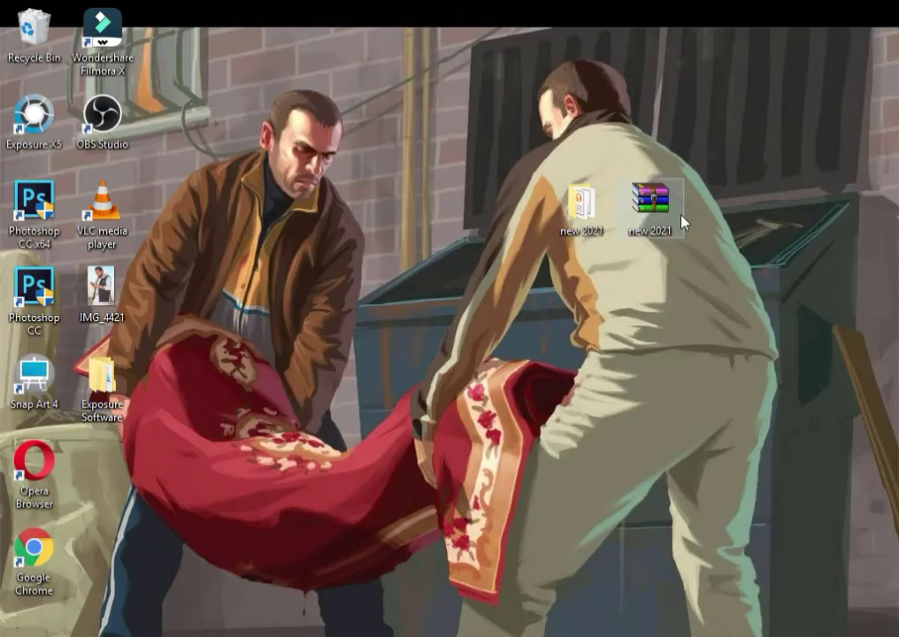
# - Open the new 2021 folder on the desktop and copy all the Alien Skin preset files in it
pyautogui.rightClick(682, 221)
pyautogui.click(595, 229)
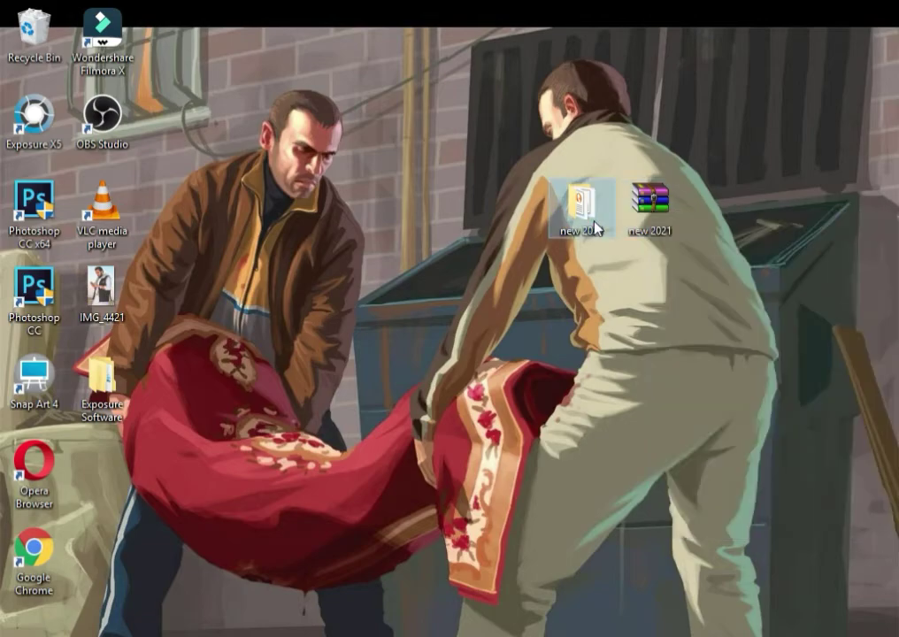
pyautogui.doubleClick(593, 221)
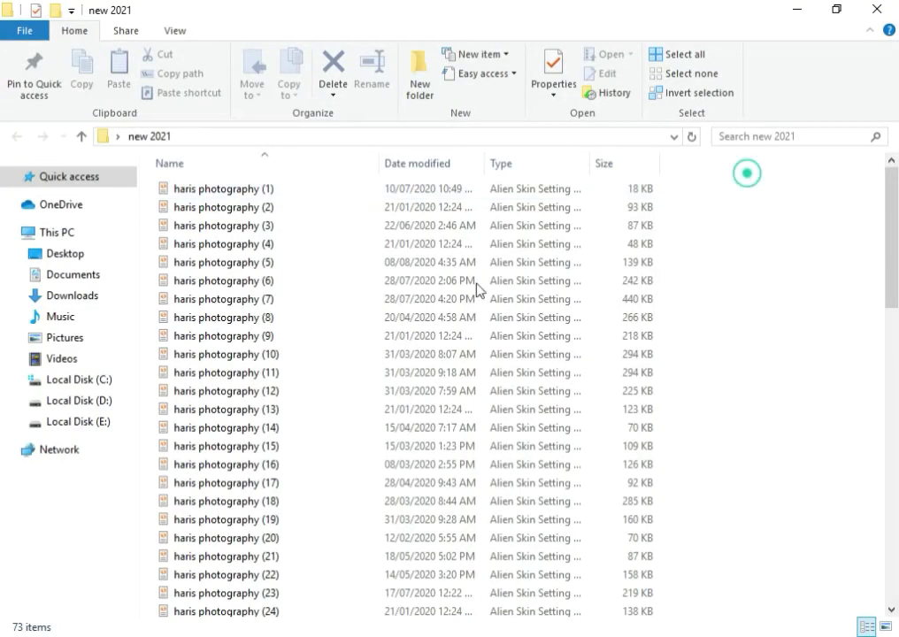
pyautogui.moveTo(724, 177); pyautogui.dragTo(158, 619)
pyautogui.rightClick(181, 306)
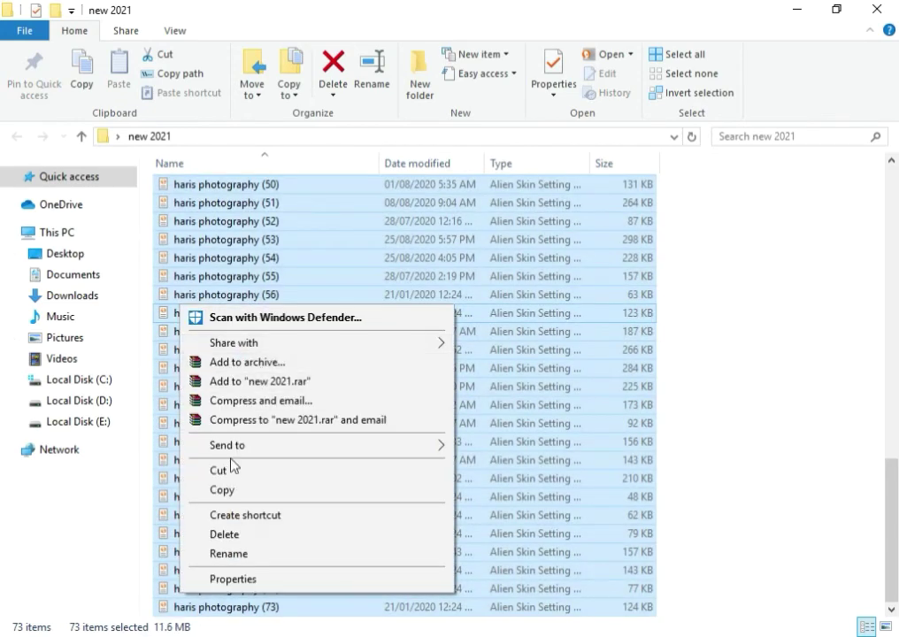
pyautogui.click(226, 489)
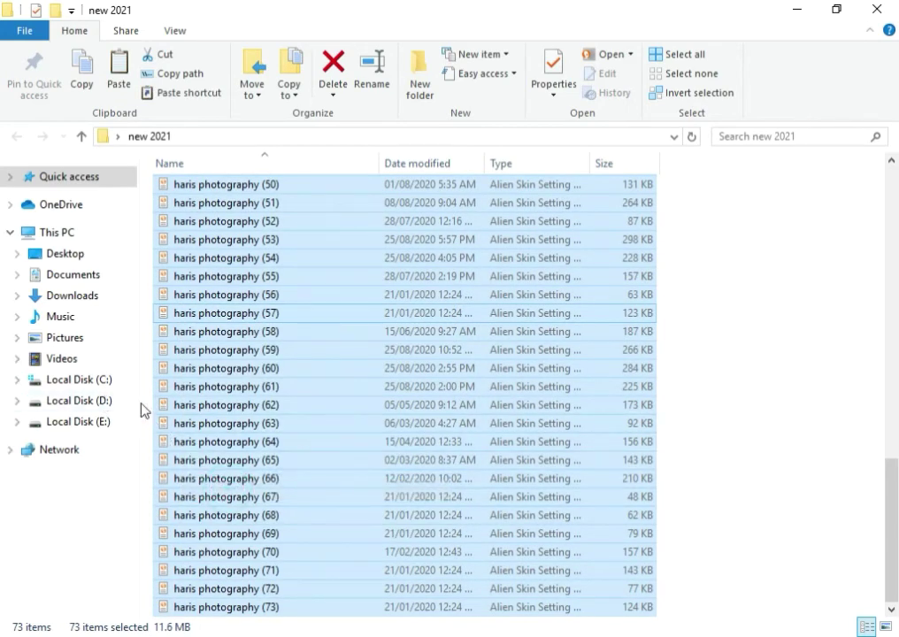
# - Browse to Local Disk (C:) in File Explorer and make sure hidden items are shown
pyautogui.click(120, 380)
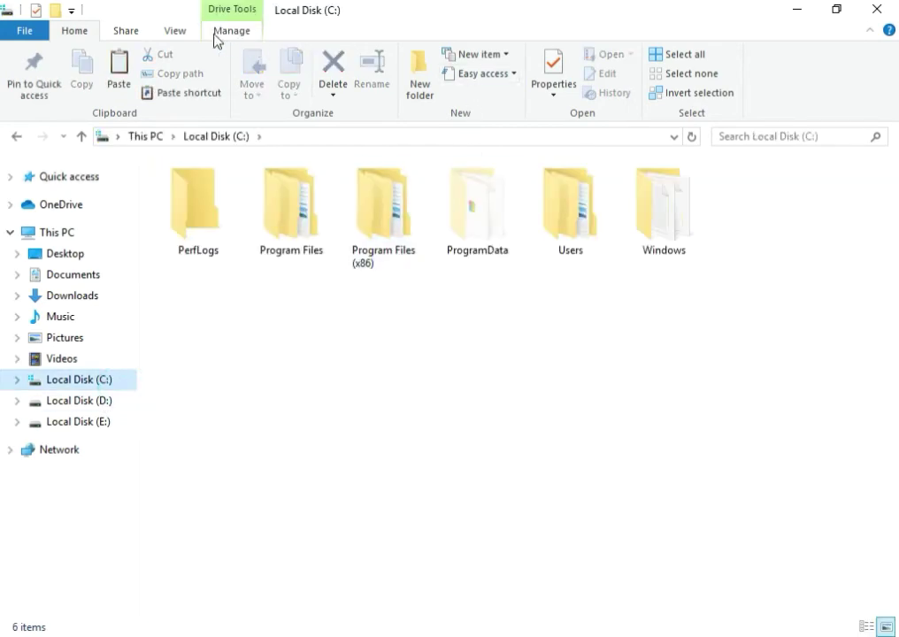
pyautogui.click(175, 31)
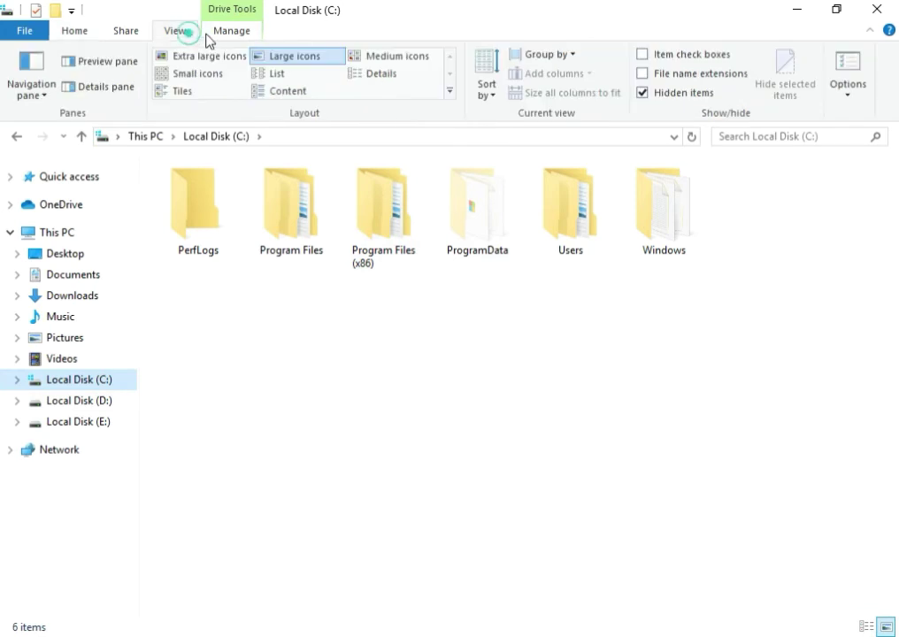
pyautogui.click(642, 94)
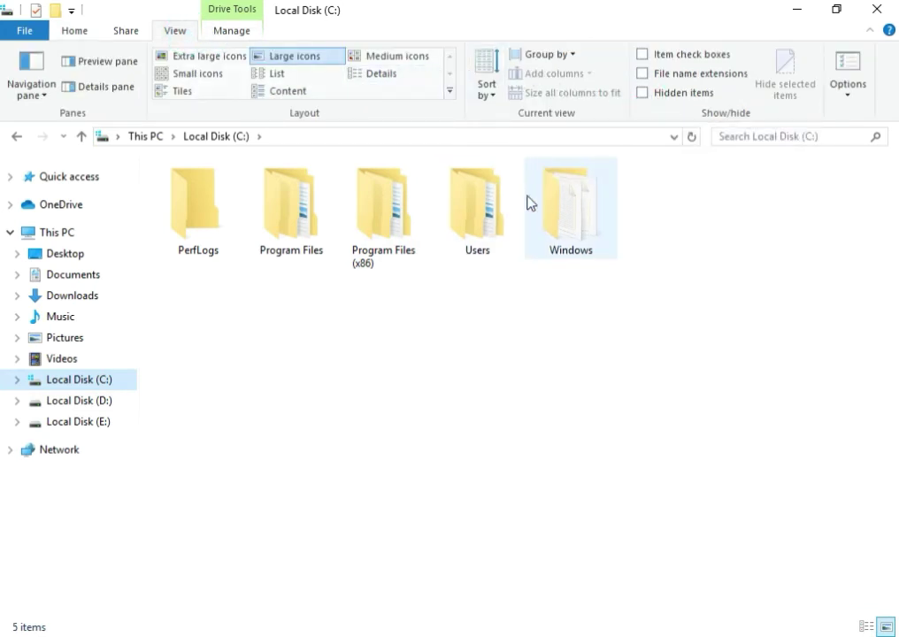
pyautogui.click(642, 92)
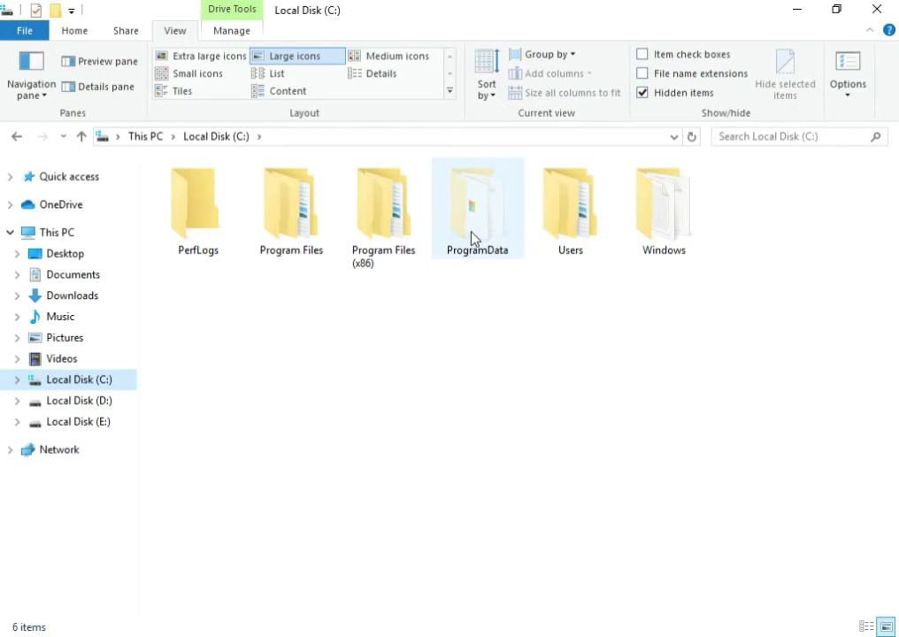
# - Open the my presets folder inside ProgramData, Alien Skin, Exposure X5
pyautogui.doubleClick(471, 233)
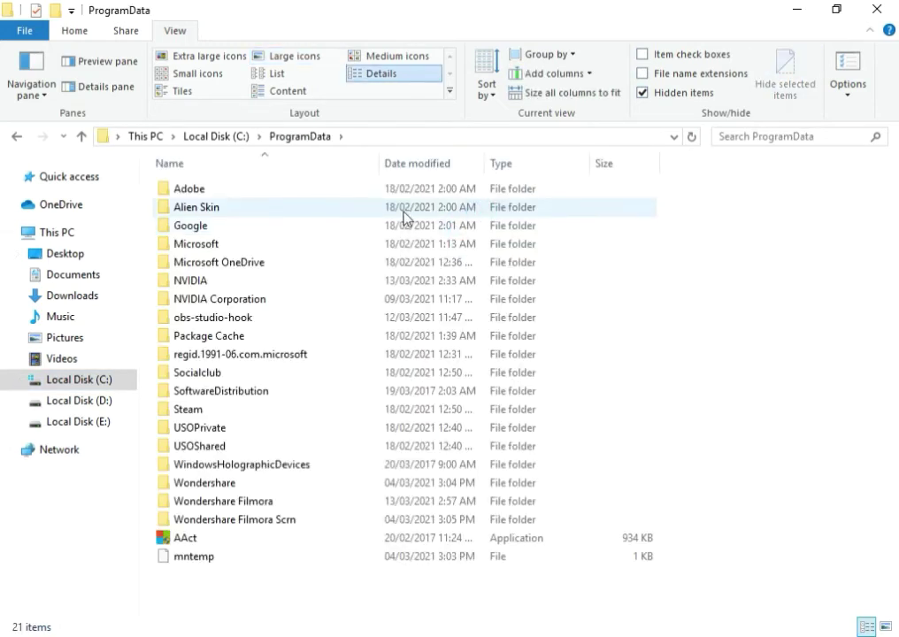
pyautogui.doubleClick(345, 210)
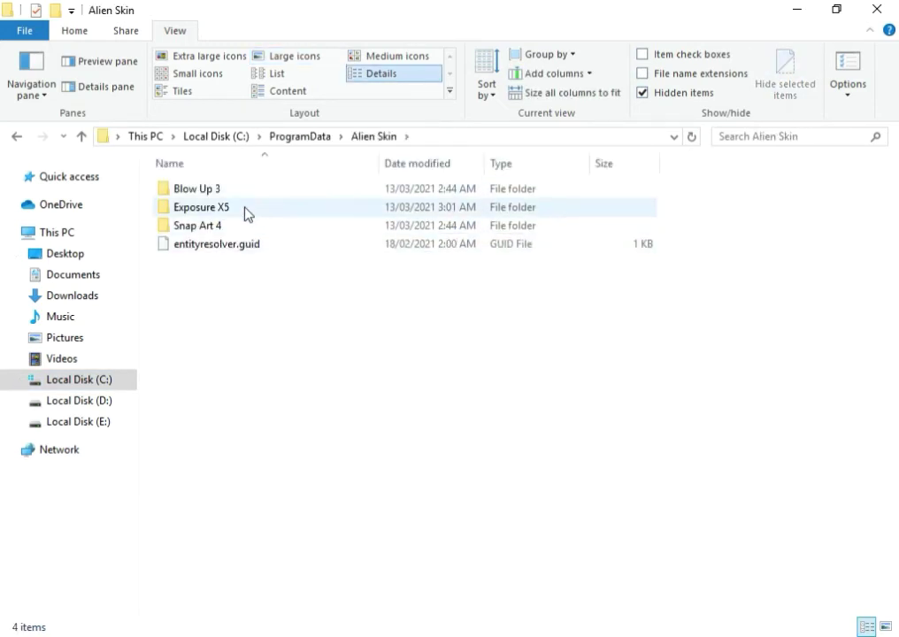
pyautogui.doubleClick(247, 214)
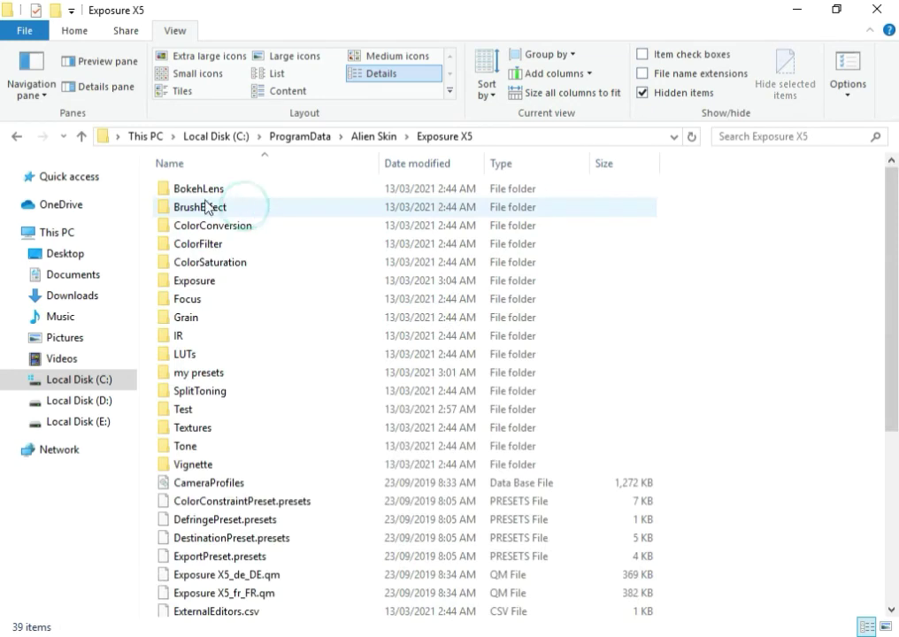
pyautogui.click(189, 375)
pyautogui.doubleClick(188, 375)
# - Paste the copied preset files into the my presets folder, replacing the files with the same names
pyautogui.rightClick(776, 255)
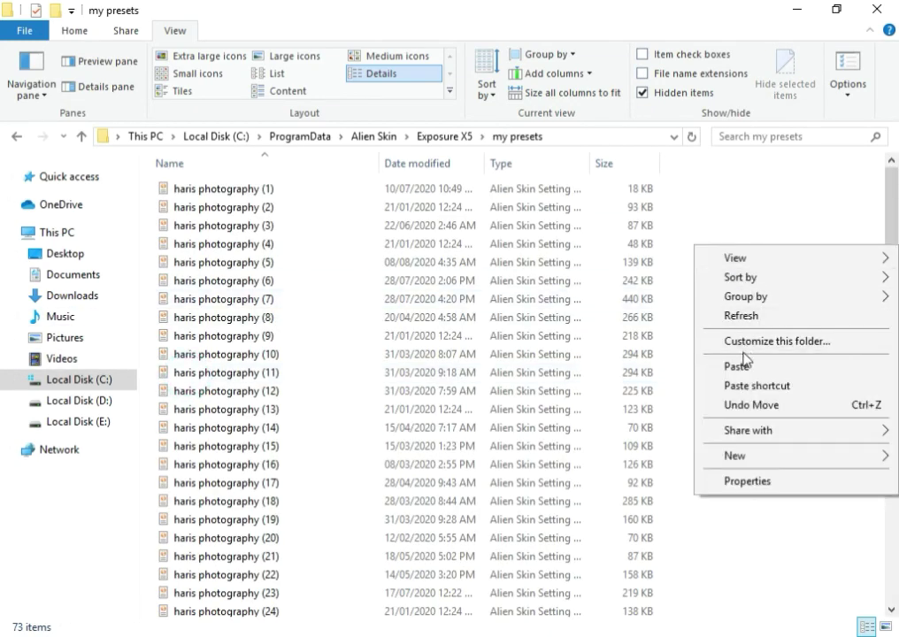
pyautogui.click(740, 365)
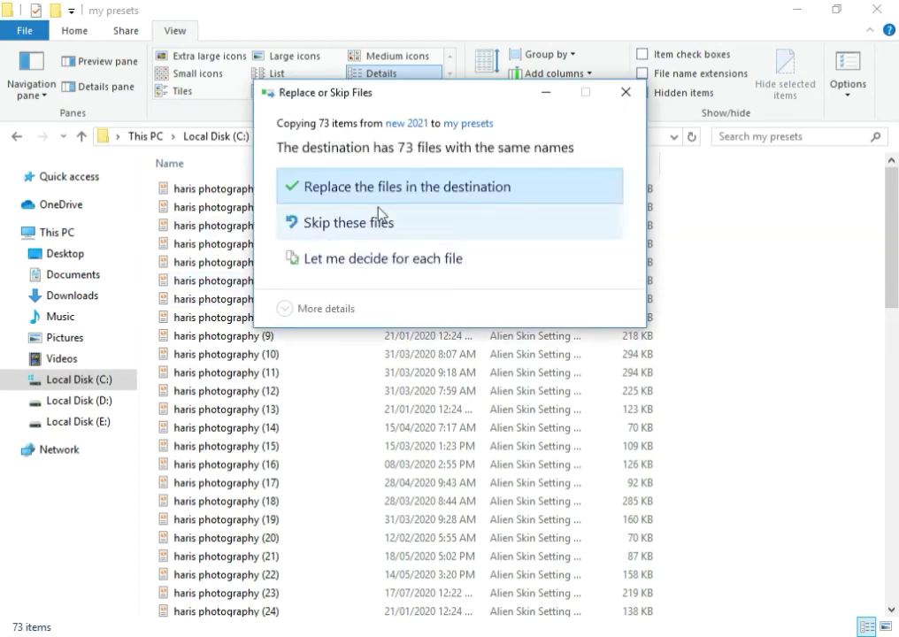
pyautogui.click(386, 193)
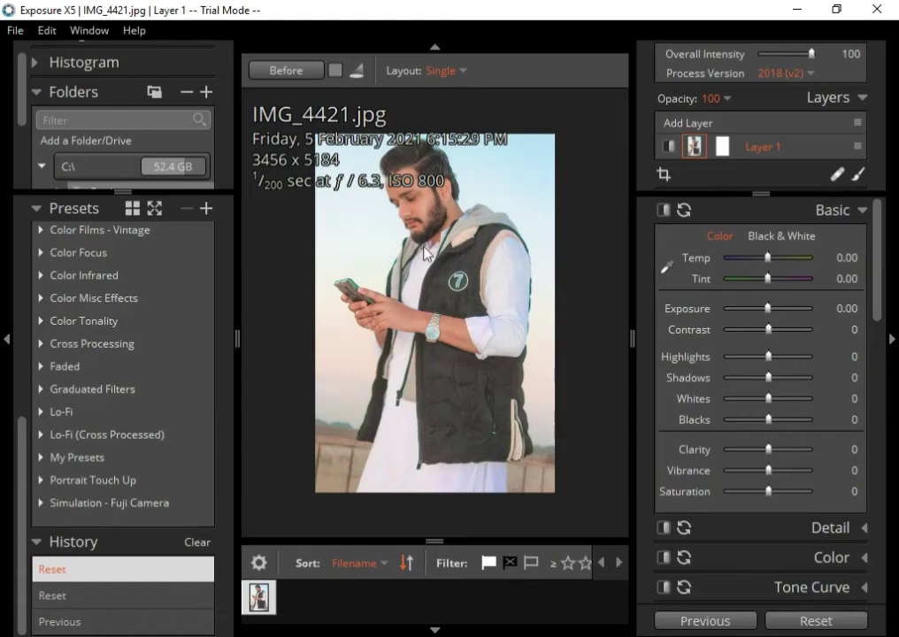
# - Switch to Exposure X5 with IMG_4421.jpg and expand the My Presets group
pyautogui.scroll(1, 528, 224)
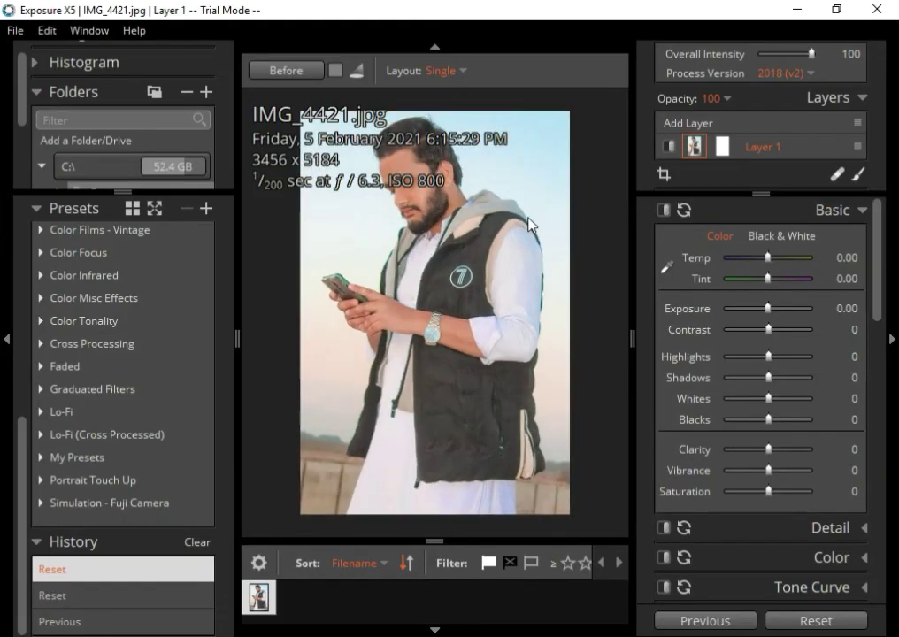
pyautogui.click(38, 458)
pyautogui.scroll(-2, 80, 433)
# - Try the 5 pose preset on the portrait and undo it
pyautogui.click(81, 431)
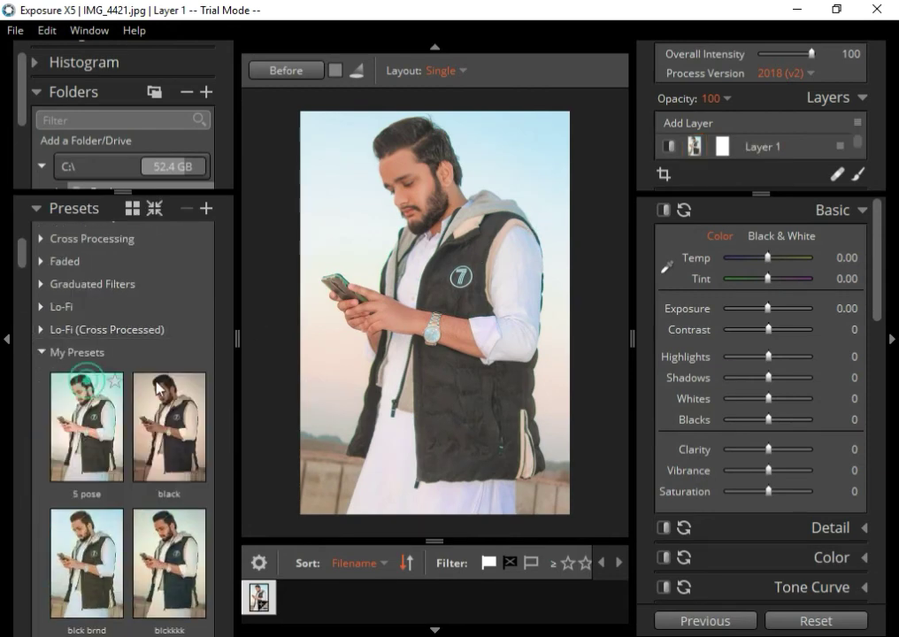
pyautogui.scroll(-7, 159, 386)
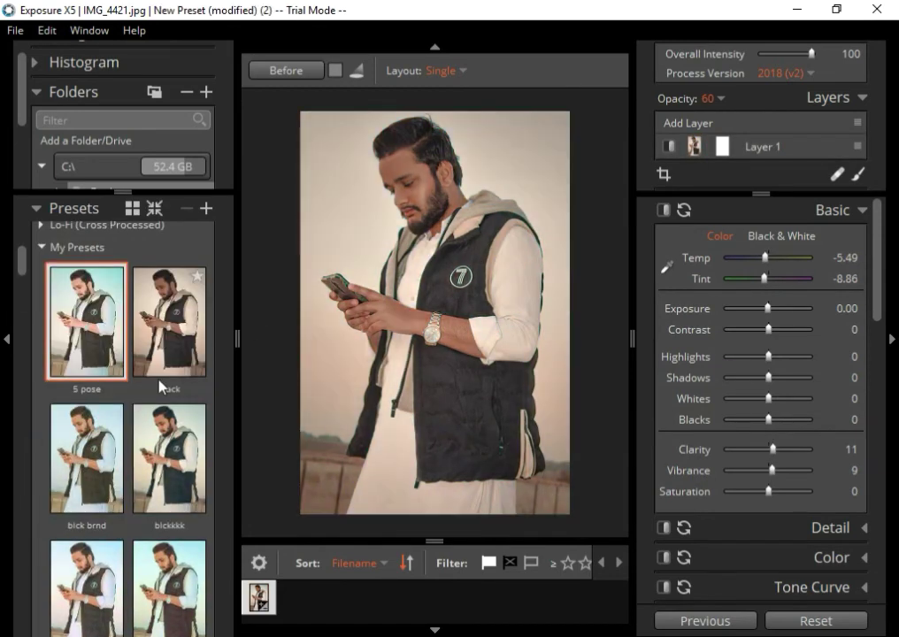
pyautogui.hotkey('ctrl', 'z')
# - Try the creamy type and half presets from My Presets on the portrait
pyautogui.scroll(-2, 164, 382)
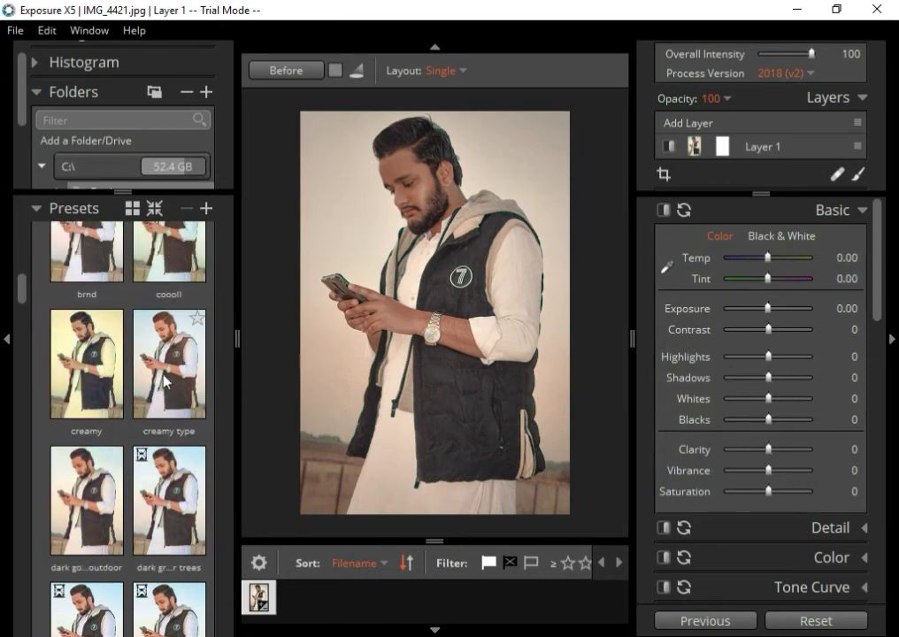
pyautogui.click(163, 382)
pyautogui.scroll(-2, 162, 271)
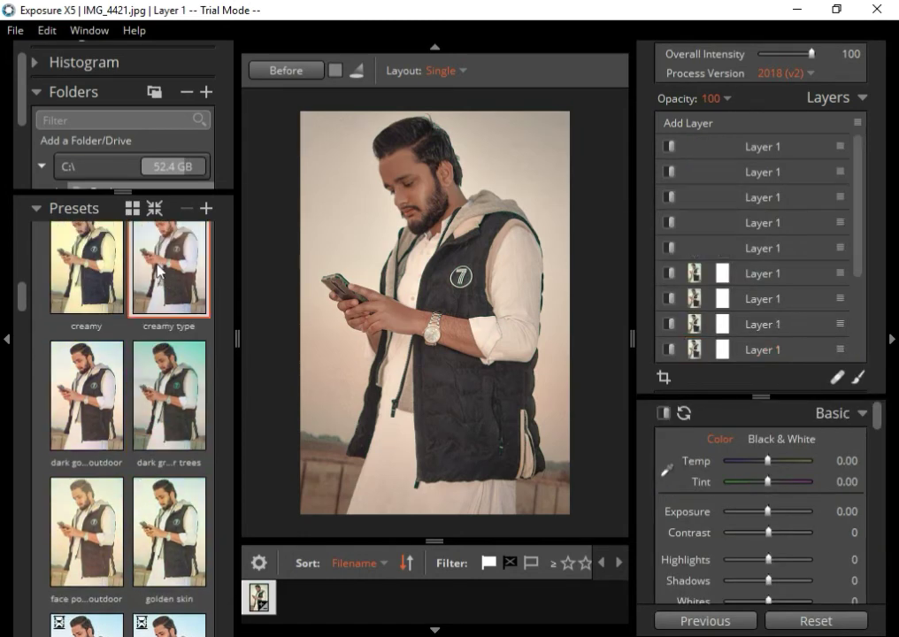
pyautogui.scroll(-4, 162, 271)
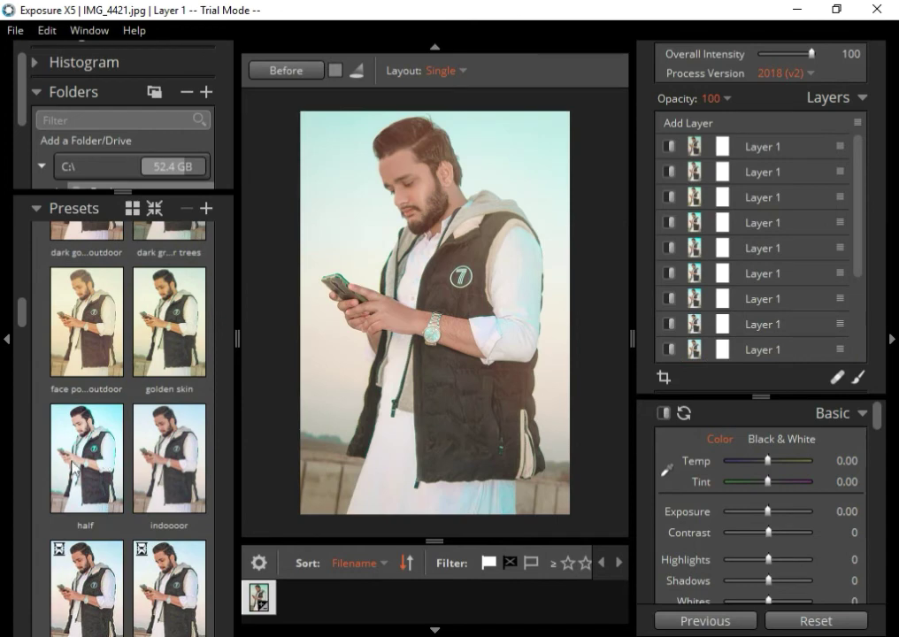
pyautogui.click(102, 443)
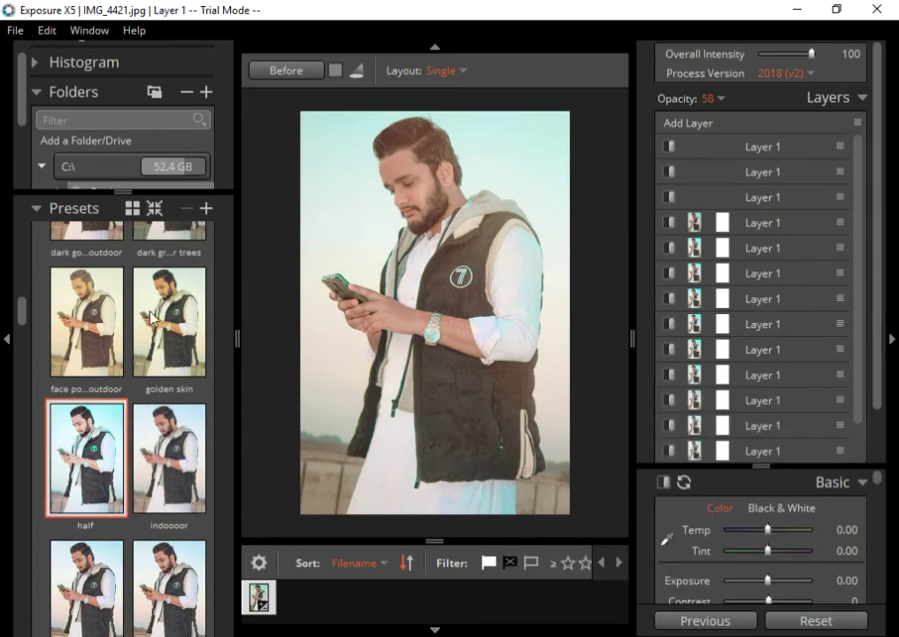
# - Try the manipulation and new presets from My Presets on the portrait
pyautogui.scroll(-5, 156, 336)
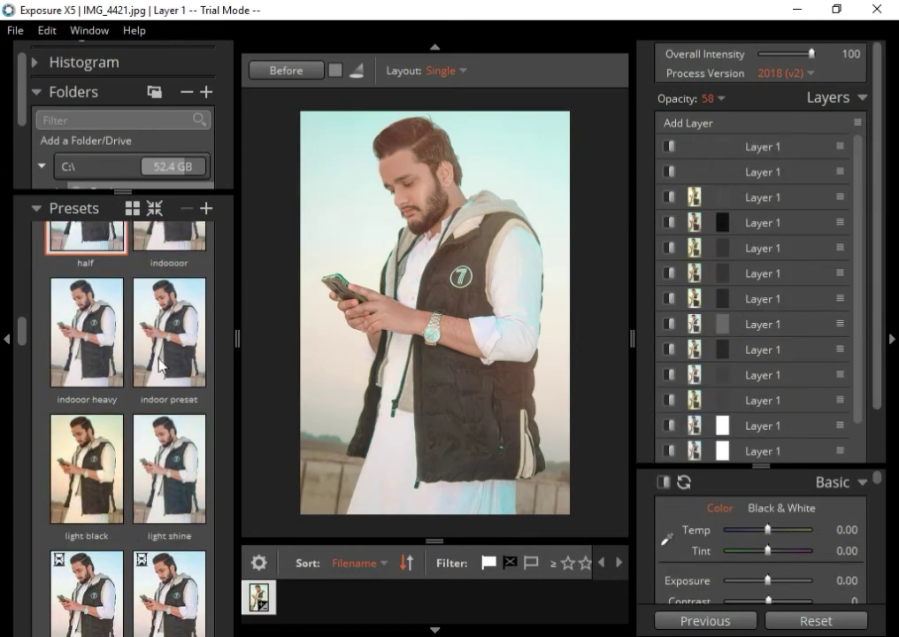
pyautogui.scroll(-3, 161, 363)
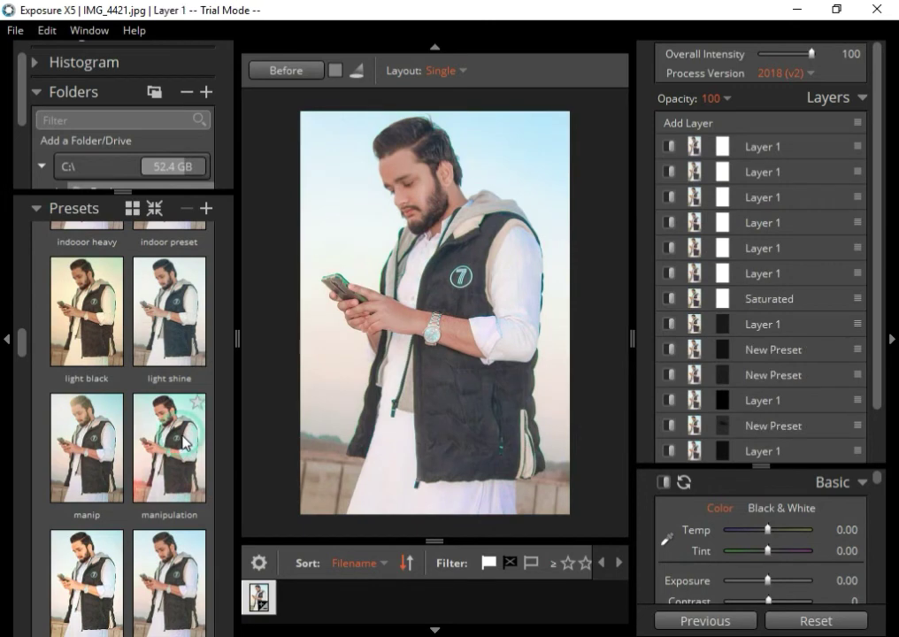
pyautogui.click(186, 442)
pyautogui.scroll(-3, 182, 460)
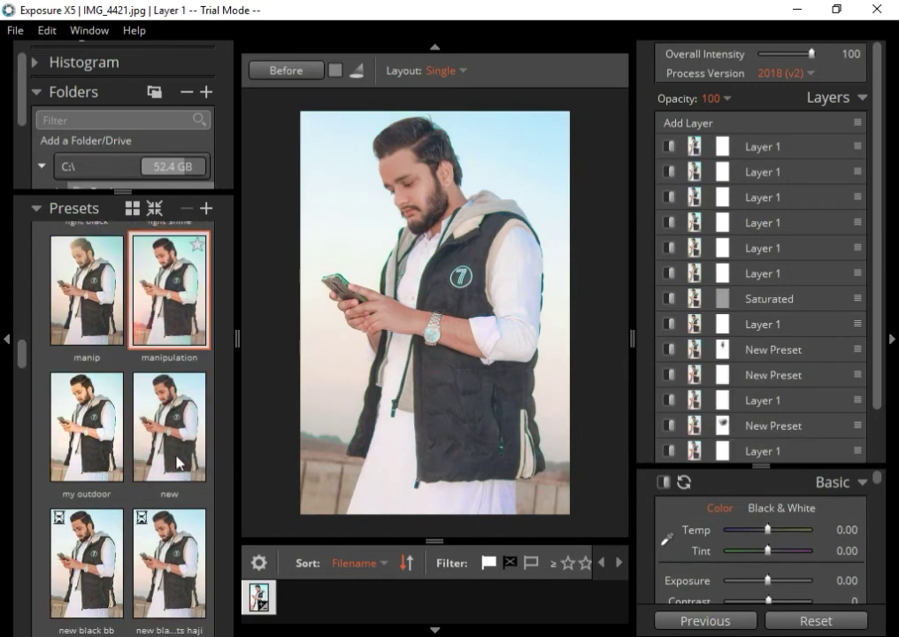
pyautogui.click(185, 462)
# - Try the new lut preset on the portrait and reset all adjustments
pyautogui.scroll(-3, 160, 311)
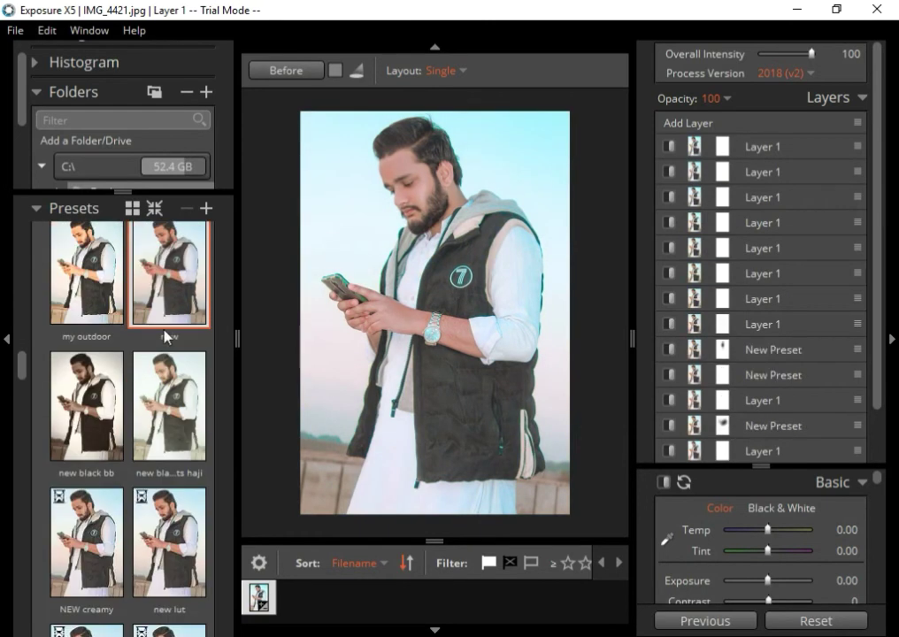
pyautogui.scroll(-3, 174, 420)
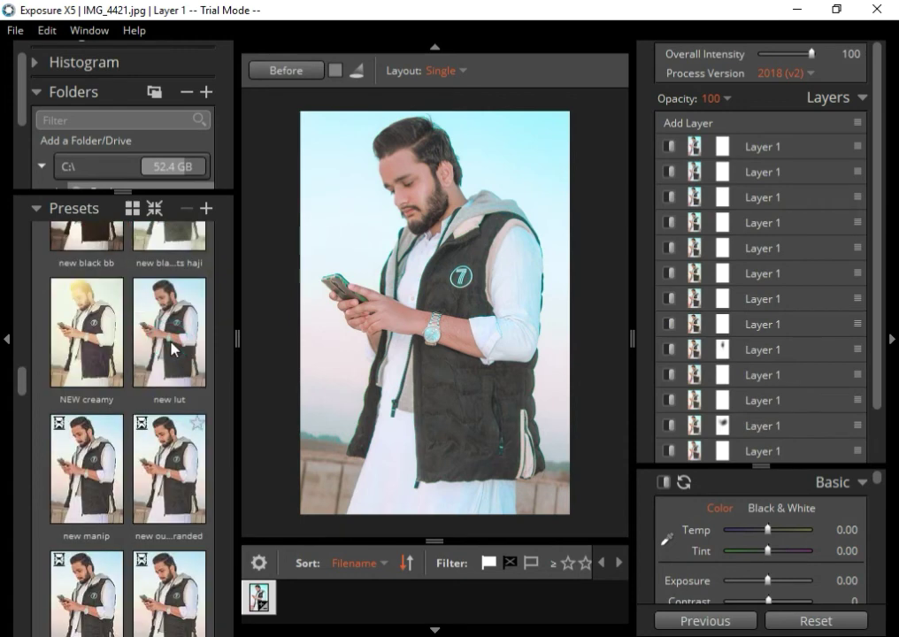
pyautogui.click(173, 354)
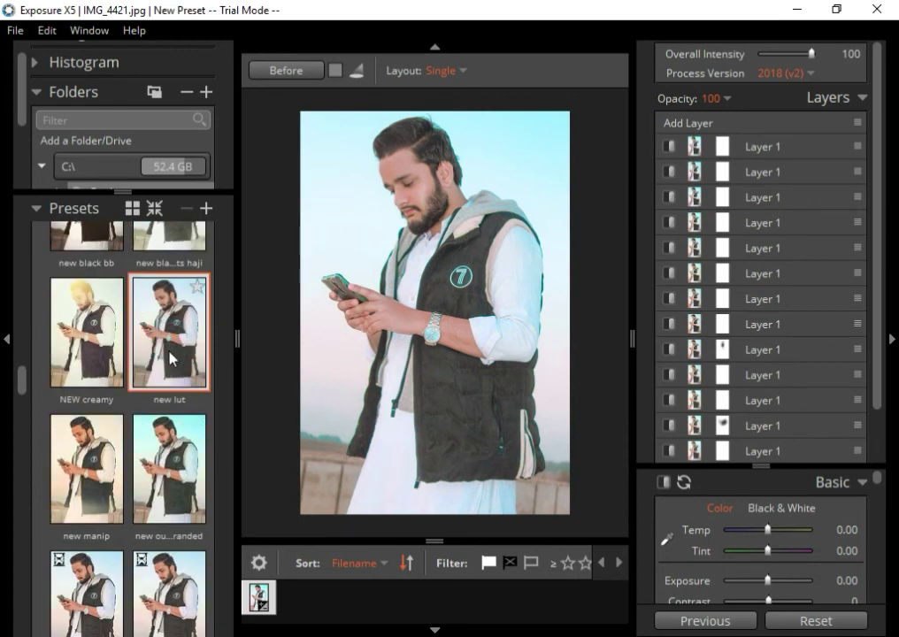
pyautogui.scroll(-4, 171, 358)
pyautogui.click(806, 619)
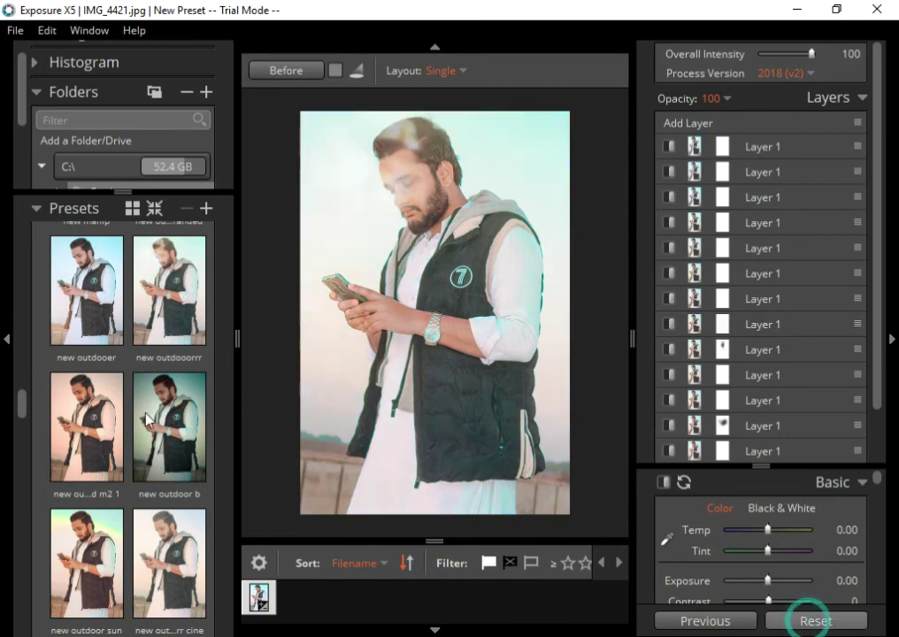
# - Try the new pppp preset on the portrait and reset all adjustments
pyautogui.scroll(-3, 113, 319)
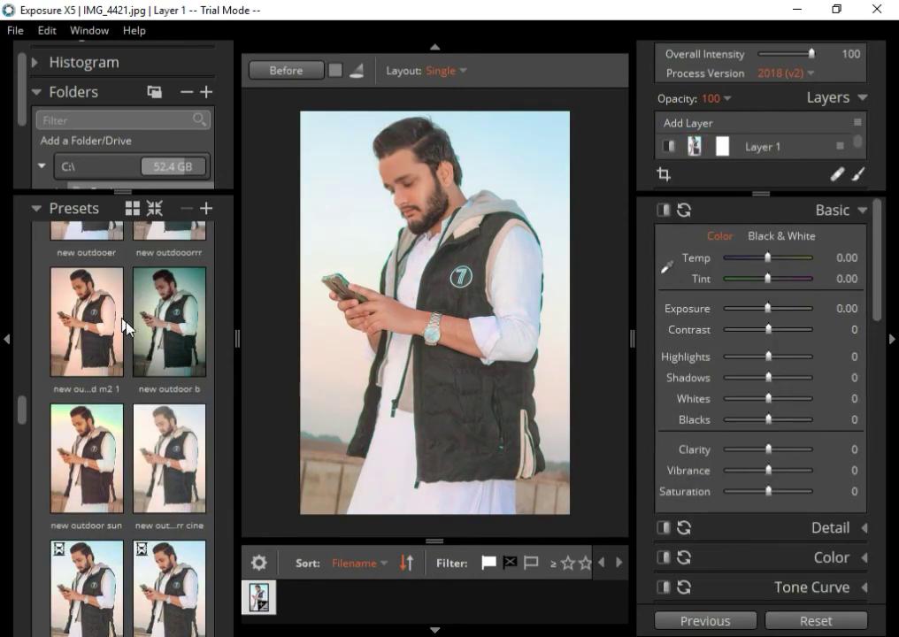
pyautogui.scroll(-3, 146, 465)
pyautogui.scroll(-6, 146, 469)
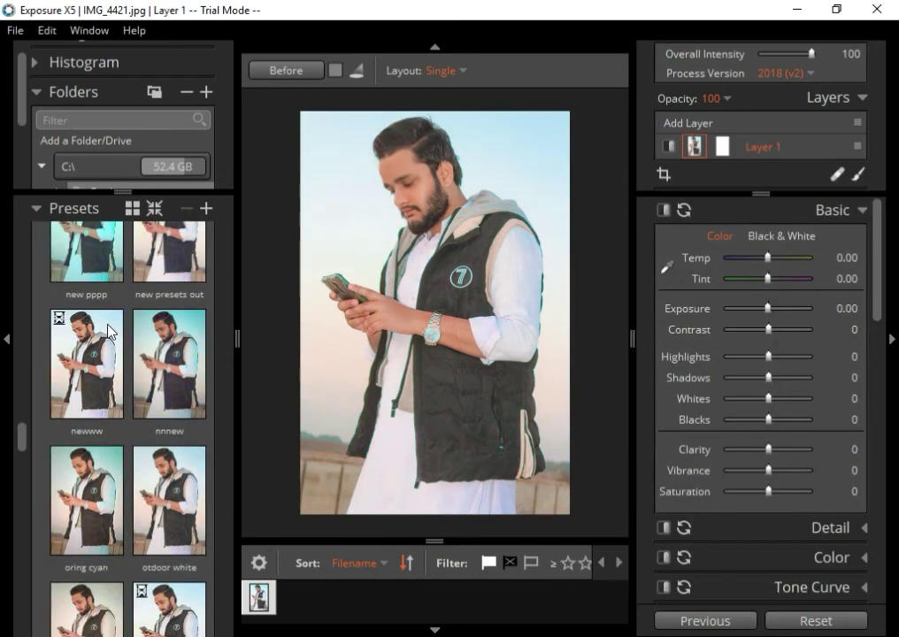
pyautogui.click(131, 279)
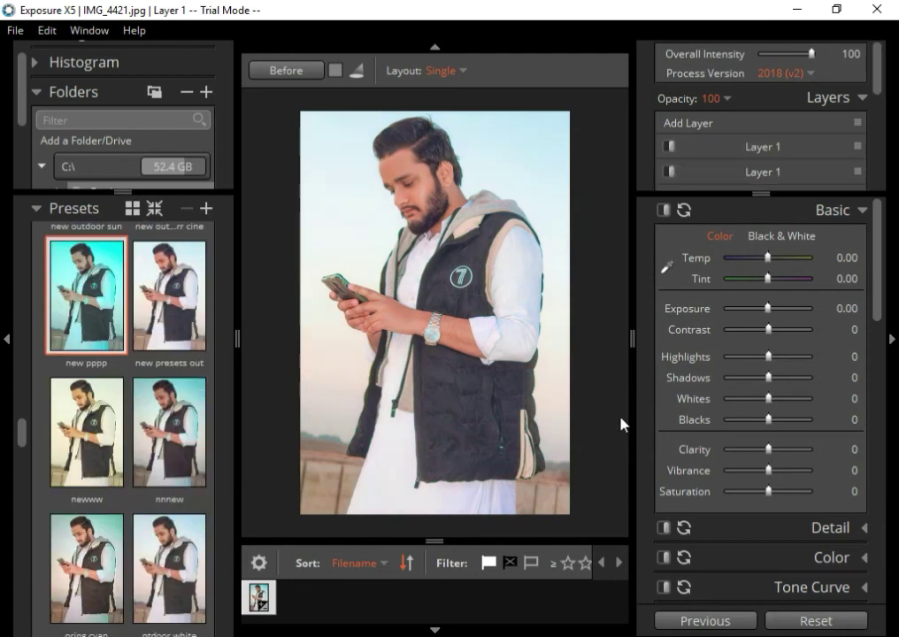
pyautogui.click(812, 623)
# - Apply the oudtoor mufta preset from My Presets to the portrait
pyautogui.scroll(-3, 185, 354)
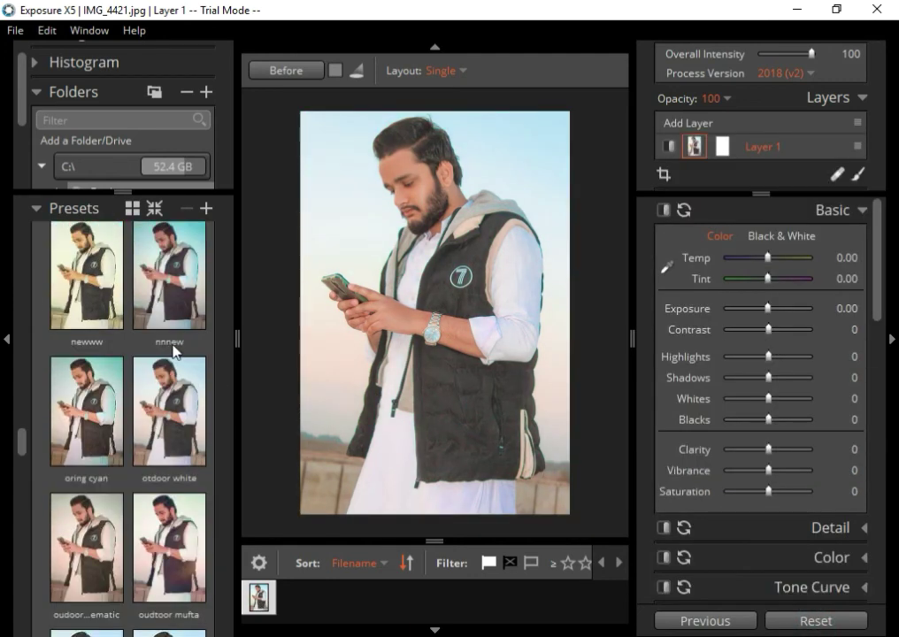
pyautogui.scroll(-3, 174, 351)
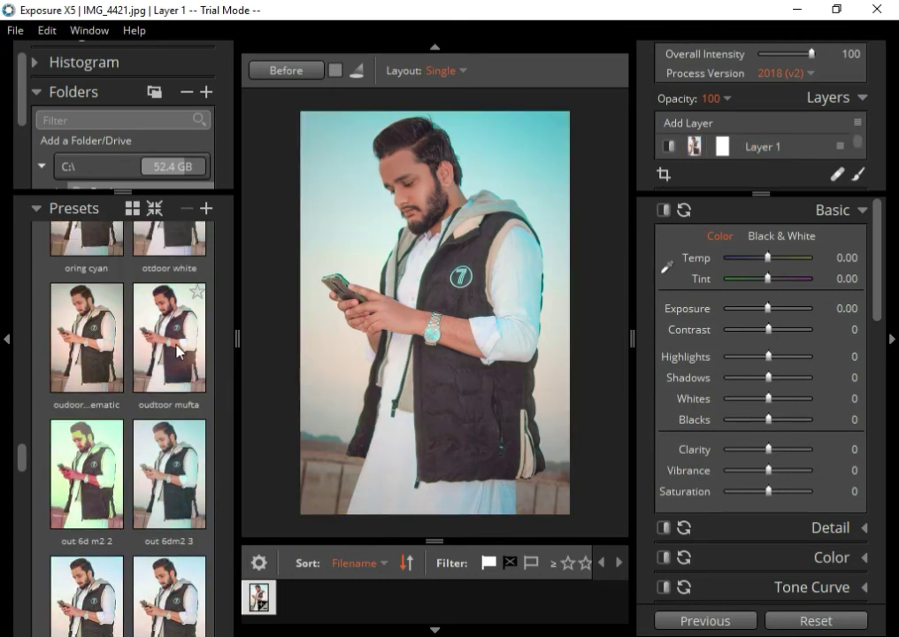
pyautogui.click(202, 356)
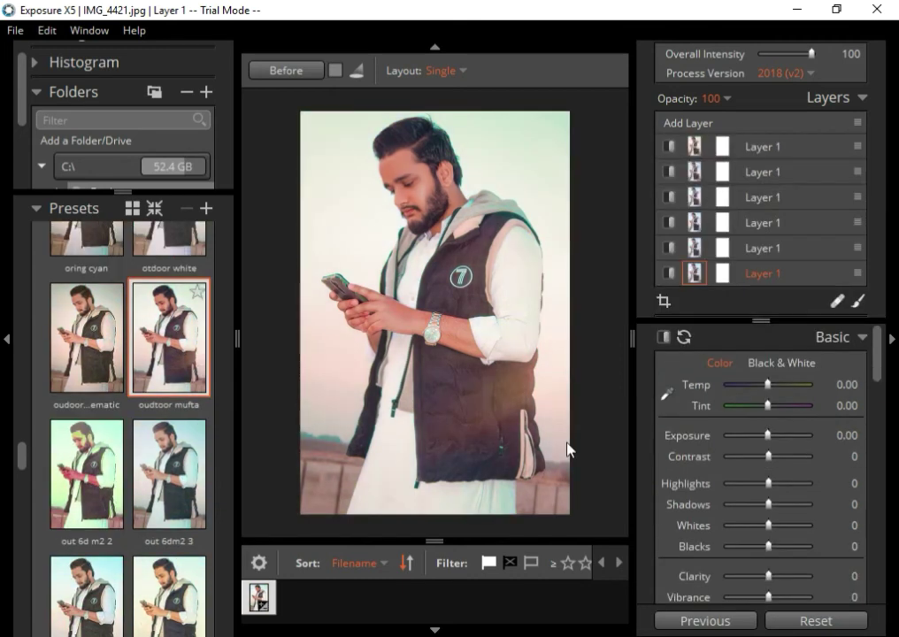
# - Reset all adjustments and try the out 6d m2 2 preset on the portrait
pyautogui.click(820, 622)
pyautogui.scroll(-3, 82, 363)
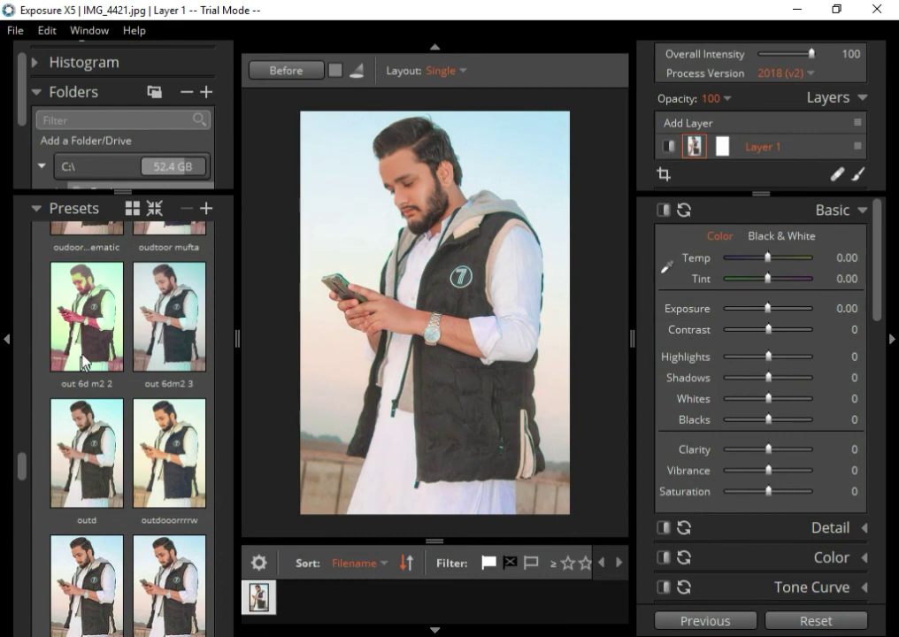
pyautogui.click(84, 363)
pyautogui.scroll(-1, 85, 358)
pyautogui.scroll(-2, 86, 359)
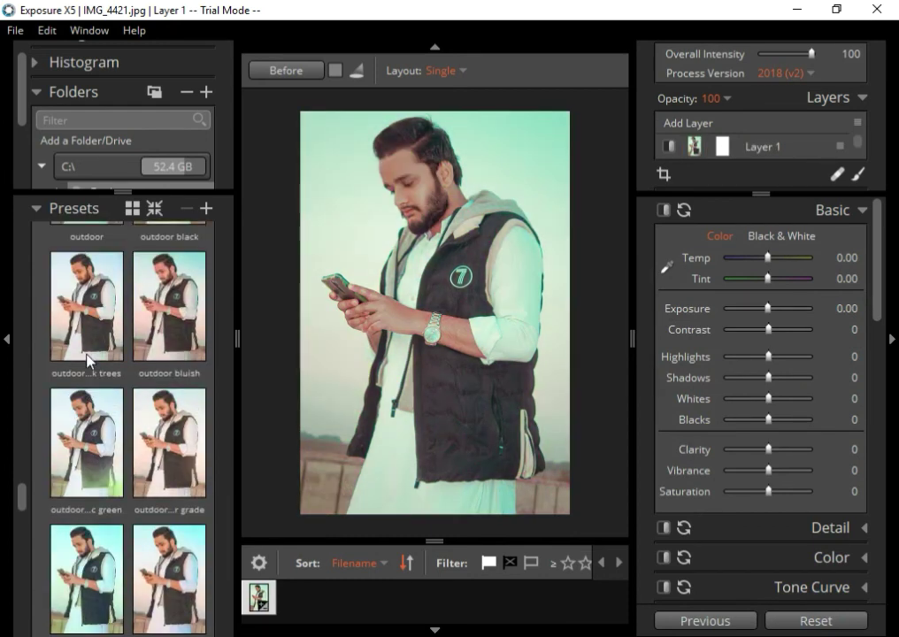
# - Try the outdoor cinimatic green preset and the outdoor preset ending in grinish on the portrait
pyautogui.click(86, 451)
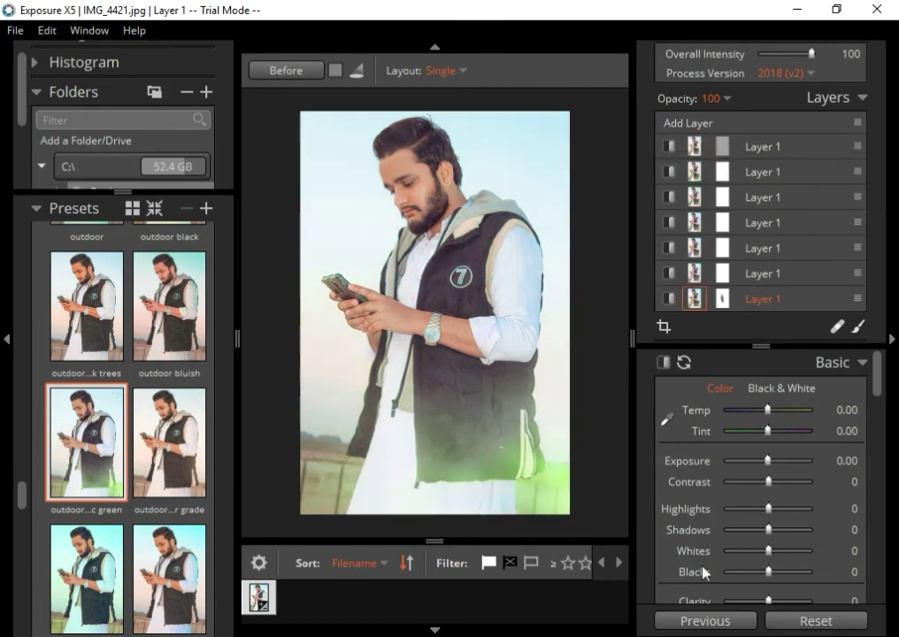
pyautogui.scroll(-2, 156, 265)
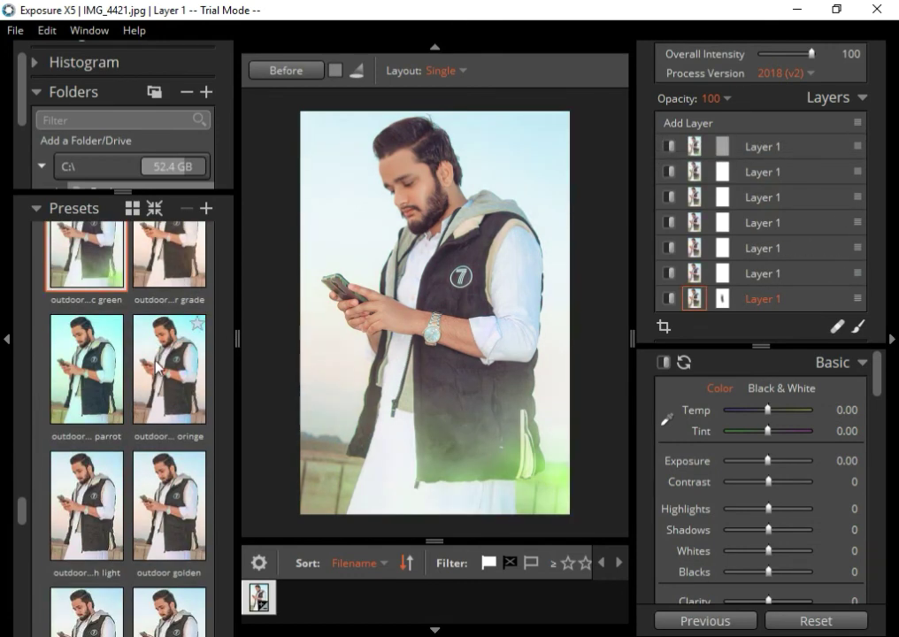
pyautogui.scroll(-5, 157, 366)
pyautogui.click(93, 395)
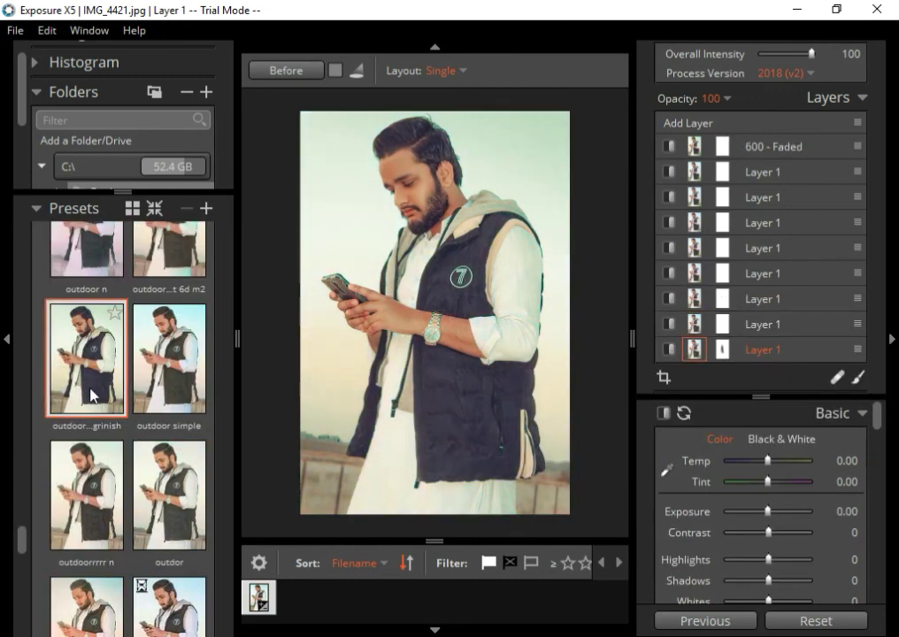
# - Try the theme preset from My Presets on the portrait
pyautogui.scroll(-3, 93, 395)
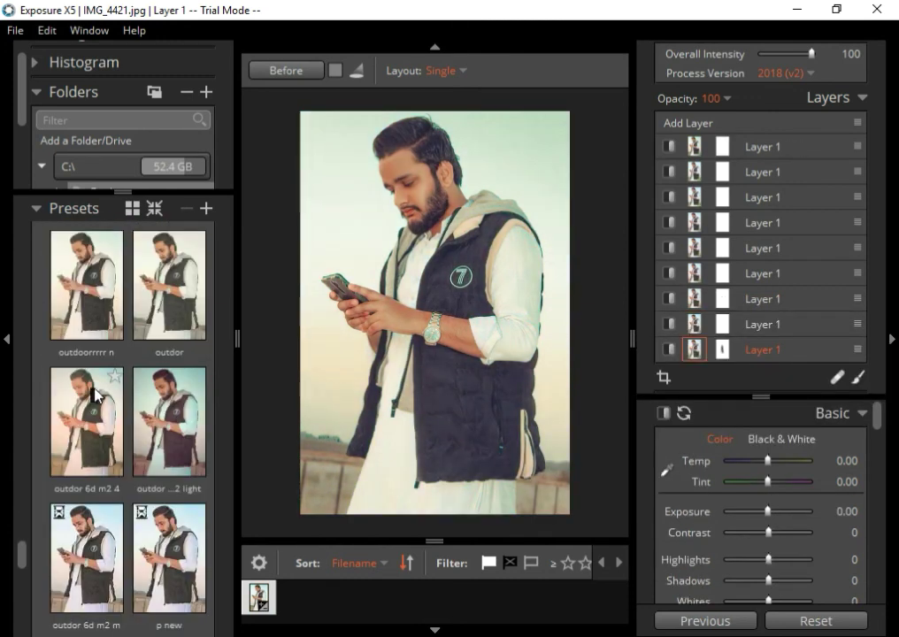
pyautogui.scroll(-5, 96, 394)
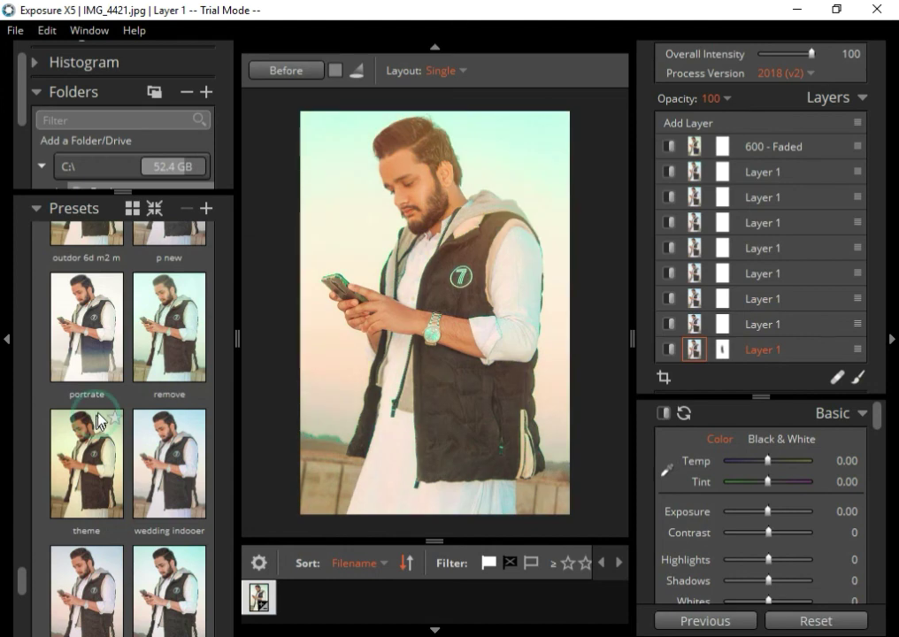
pyautogui.click(84, 460)
pyautogui.click(104, 395)
pyautogui.scroll(5, 97, 380)
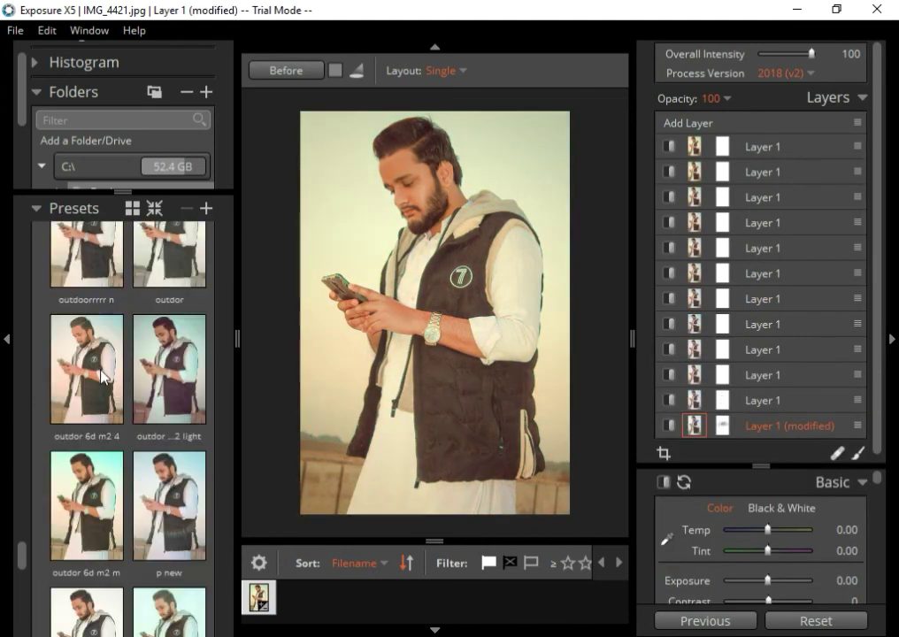
pyautogui.scroll(5, 97, 367)
pyautogui.scroll(5, 100, 372)
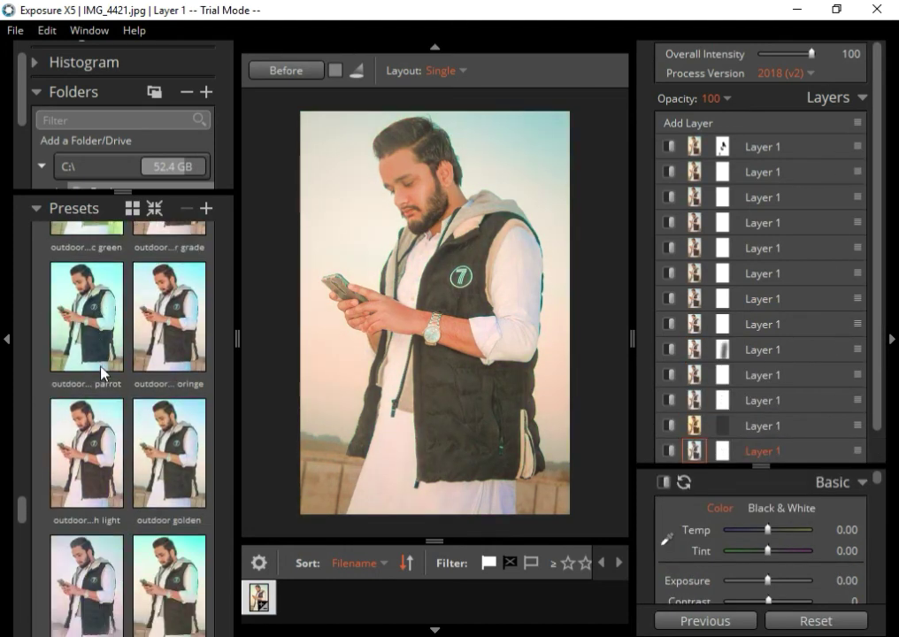
# - Apply the outdoor cinimatic green preset to the portrait, comparing it with the previous settings
pyautogui.click(85, 284)
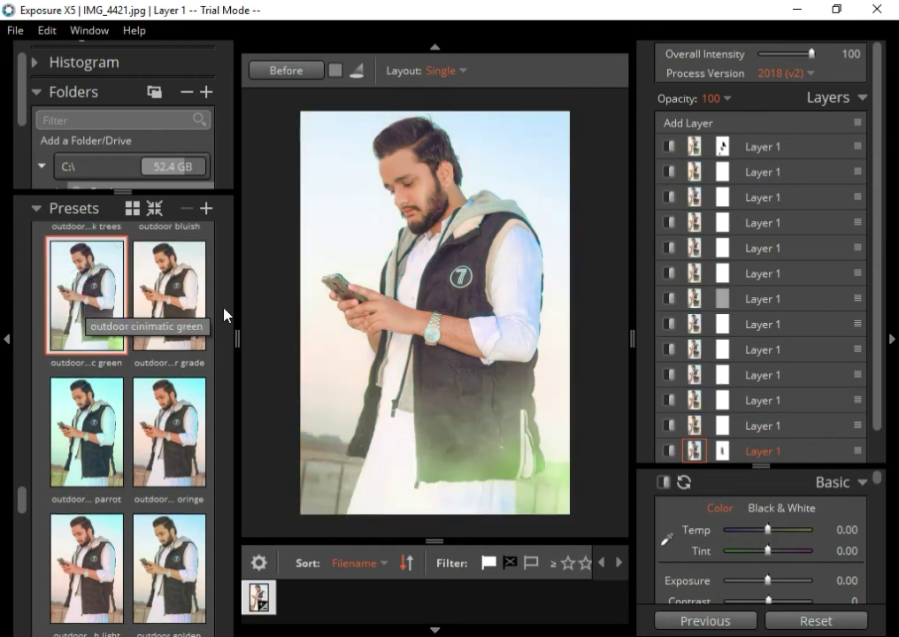
pyautogui.click(689, 623)
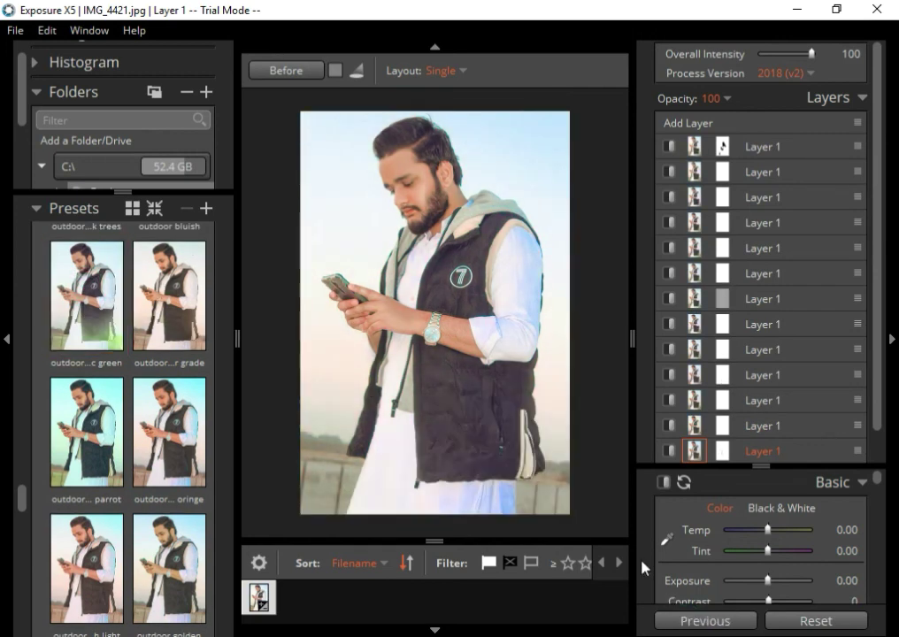
pyautogui.click(75, 311)
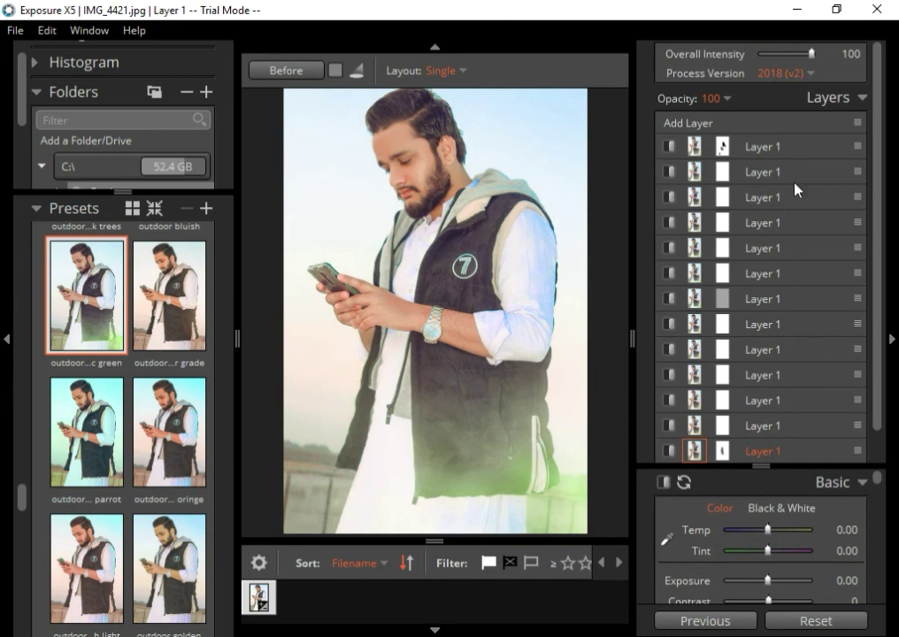
# - Collapse the layer list and look through the adjustment sections, checking the Focus settings
pyautogui.click(837, 96)
pyautogui.scroll(-3, 824, 528)
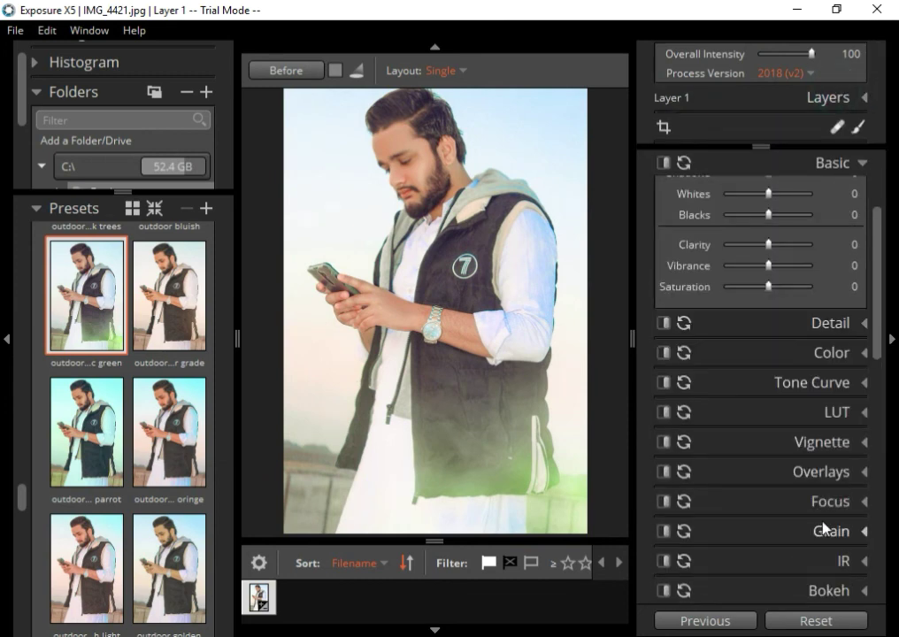
pyautogui.scroll(-8, 825, 528)
pyautogui.scroll(4, 827, 491)
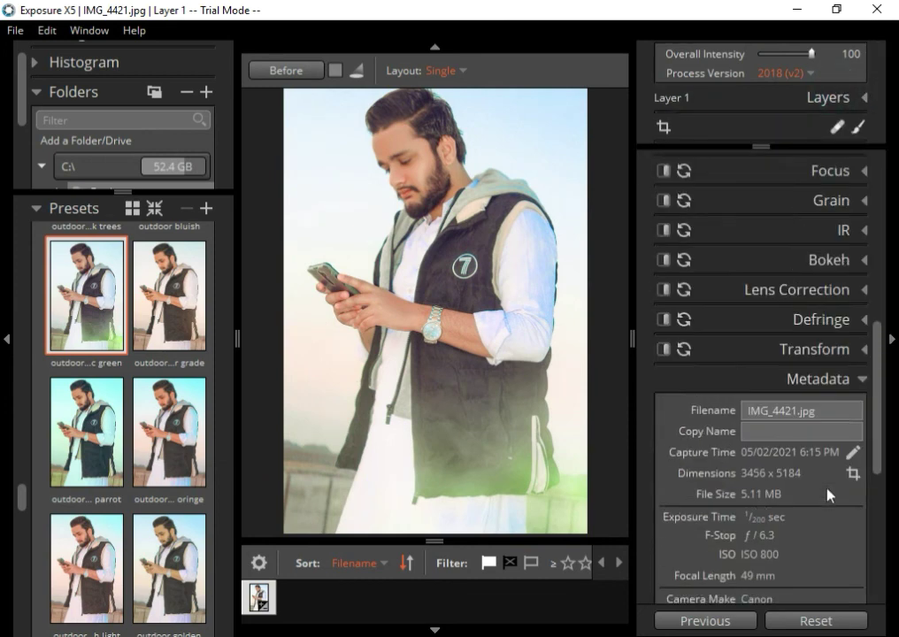
pyautogui.scroll(3, 830, 495)
pyautogui.click(863, 327)
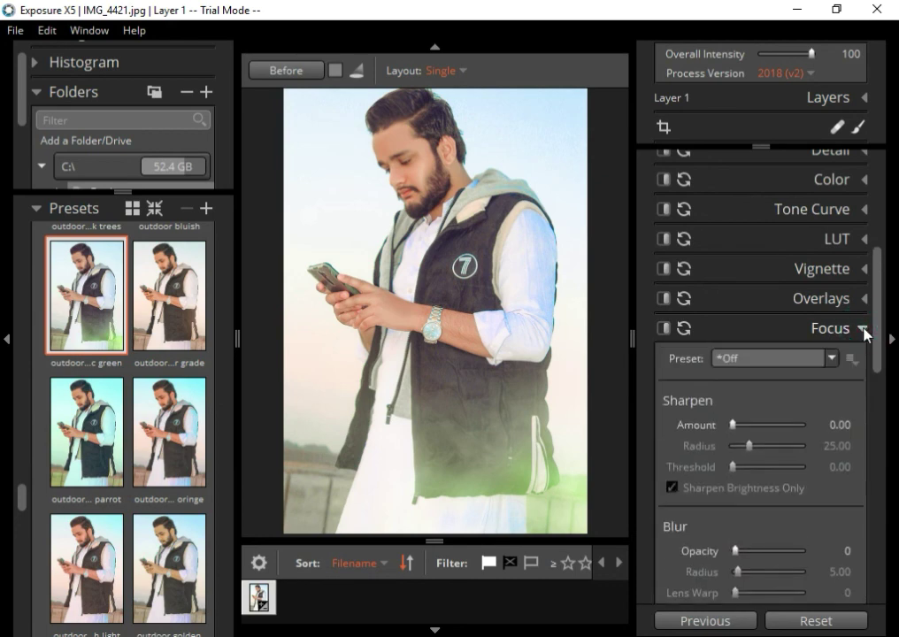
pyautogui.click(861, 327)
# - Open the Overlays settings and choose another Out Of Focus light effect for the portrait
pyautogui.click(860, 299)
pyautogui.scroll(-2, 782, 445)
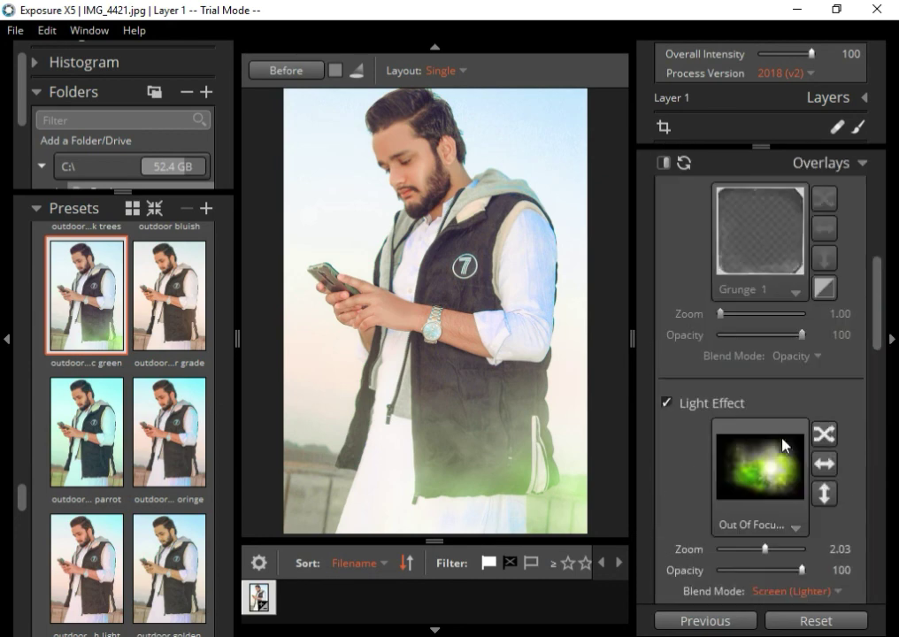
pyautogui.click(784, 514)
# - Set the portrait's flag to Reject
pyautogui.scroll(1, 507, 367)
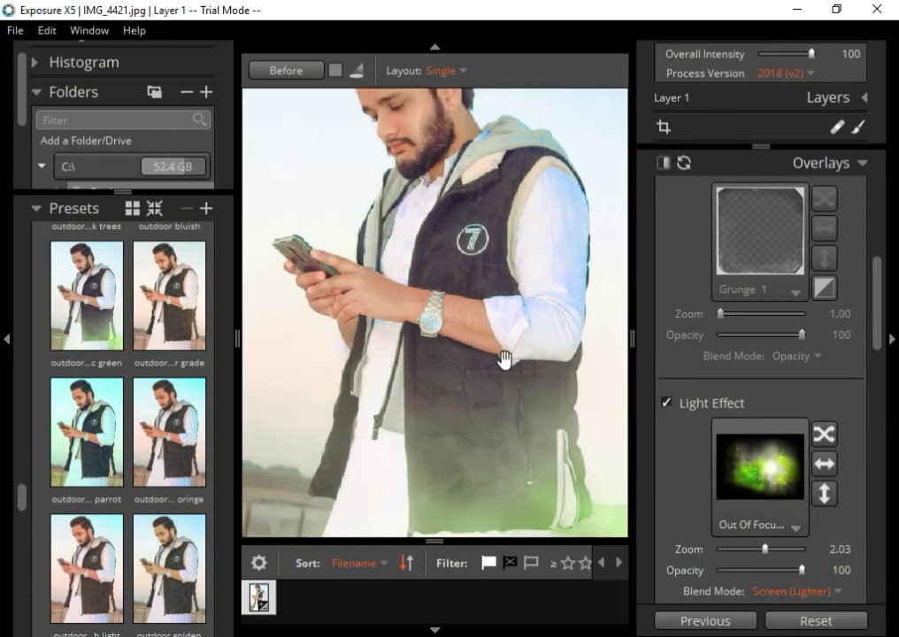
pyautogui.press('x')
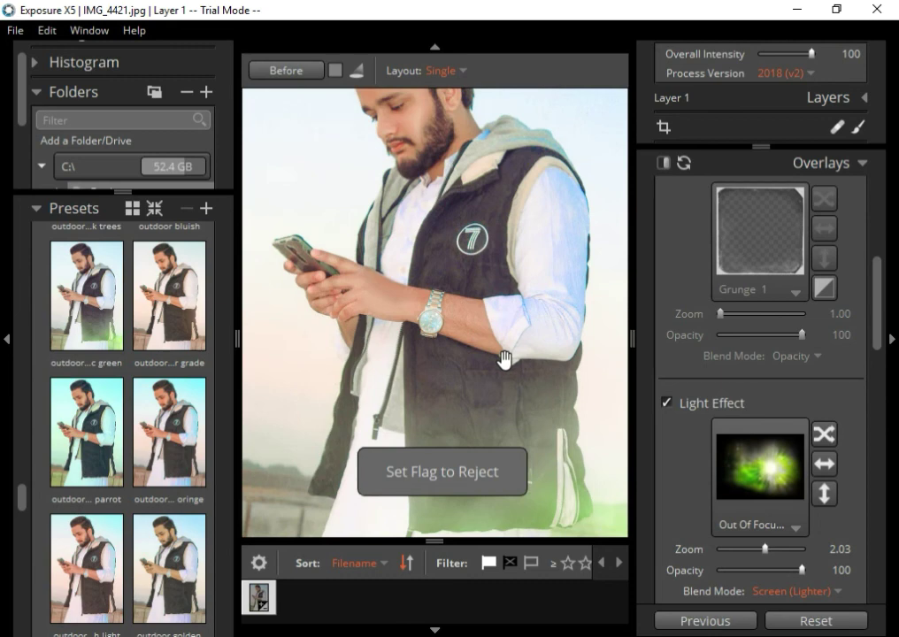
pyautogui.scroll(-1, 504, 362)
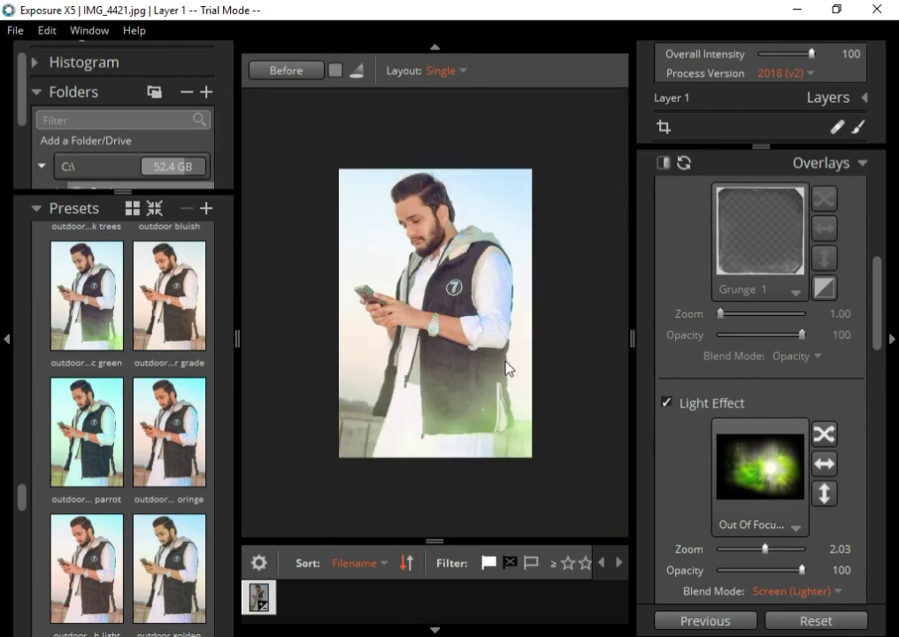